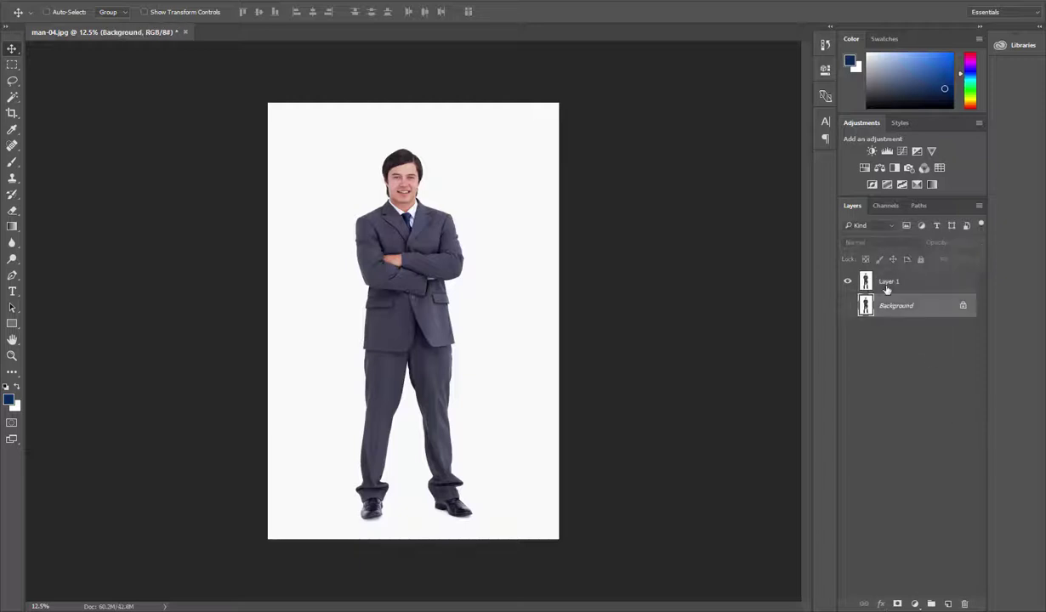
# - Duplicate the photo layer and trace the shoe, trouser hem and outer leg edge with the Pen tool
pyautogui.press('p')
pyautogui.hotkey('ctrl', '1')
pyautogui.scroll(-5, 770, 327)
pyautogui.scroll(-5, 728, 544)
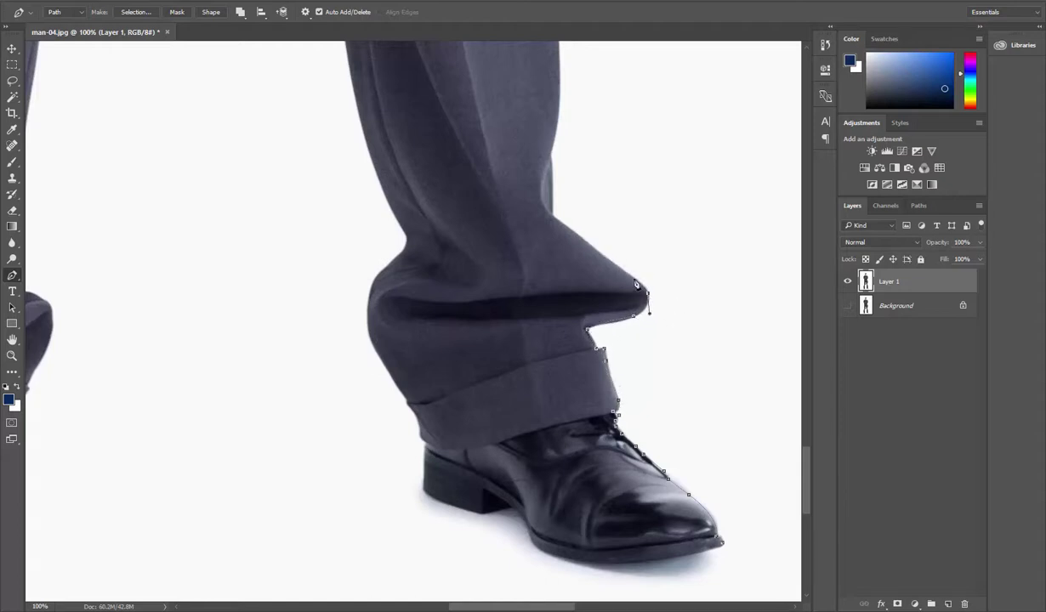
pyautogui.moveTo(553, 167); pyautogui.dragTo(604, 325)
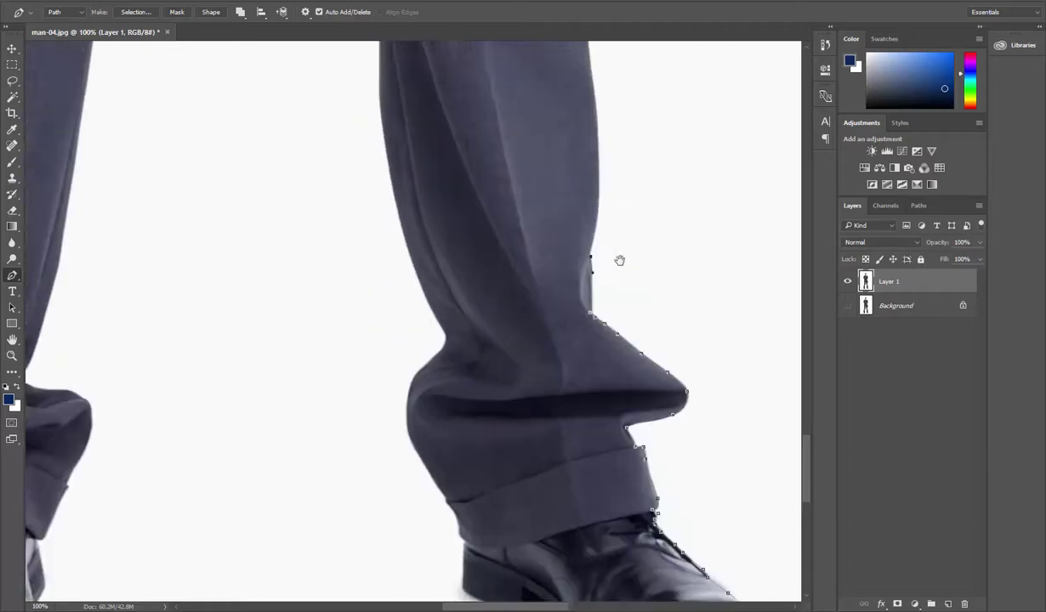
pyautogui.moveTo(612, 219); pyautogui.dragTo(616, 252)
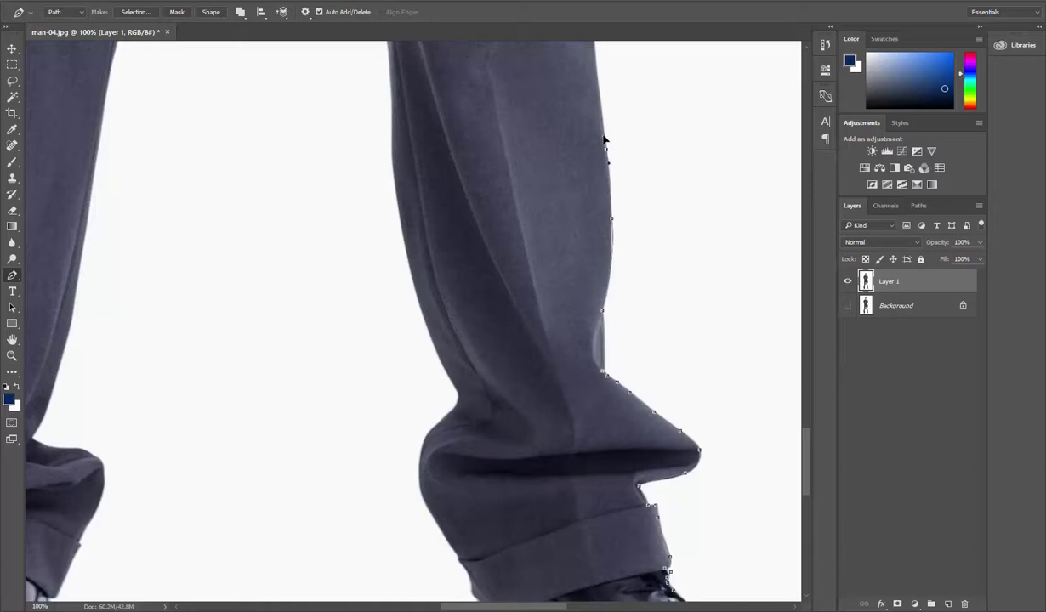
pyautogui.moveTo(603, 139); pyautogui.dragTo(627, 236)
pyautogui.moveTo(622, 159); pyautogui.dragTo(633, 246)
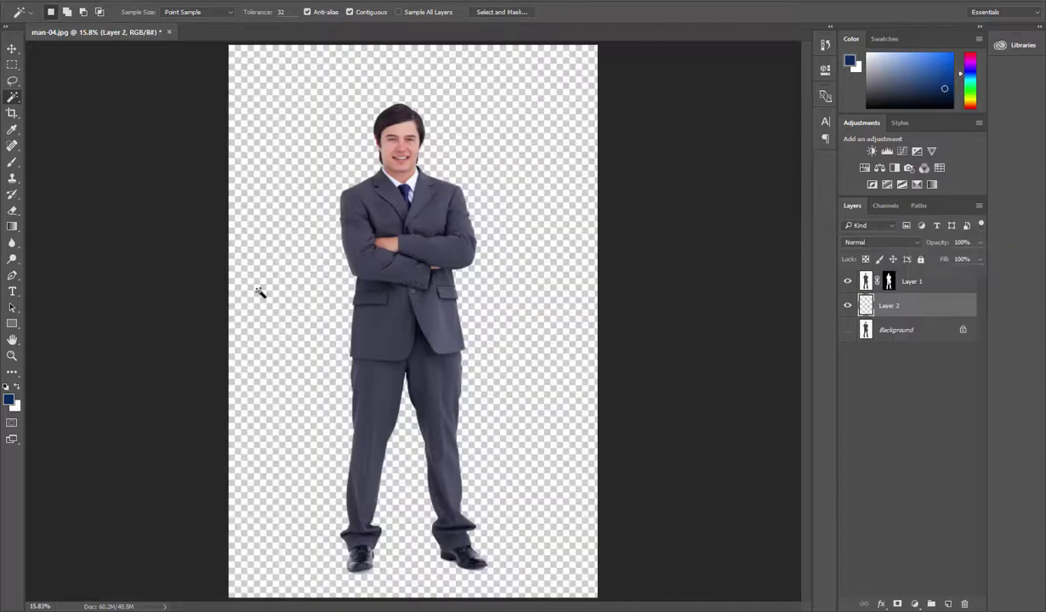
# - In Select and Mask, preview On Layers, shift the edge inward and add slight feather
pyautogui.click(943, 383)
pyautogui.click(943, 81)
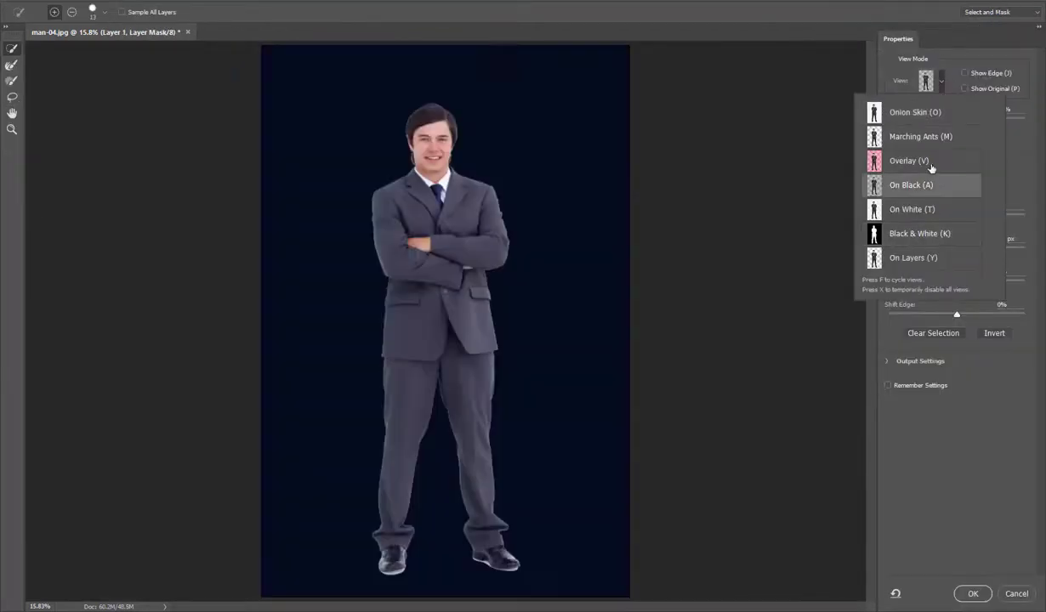
pyautogui.click(913, 258)
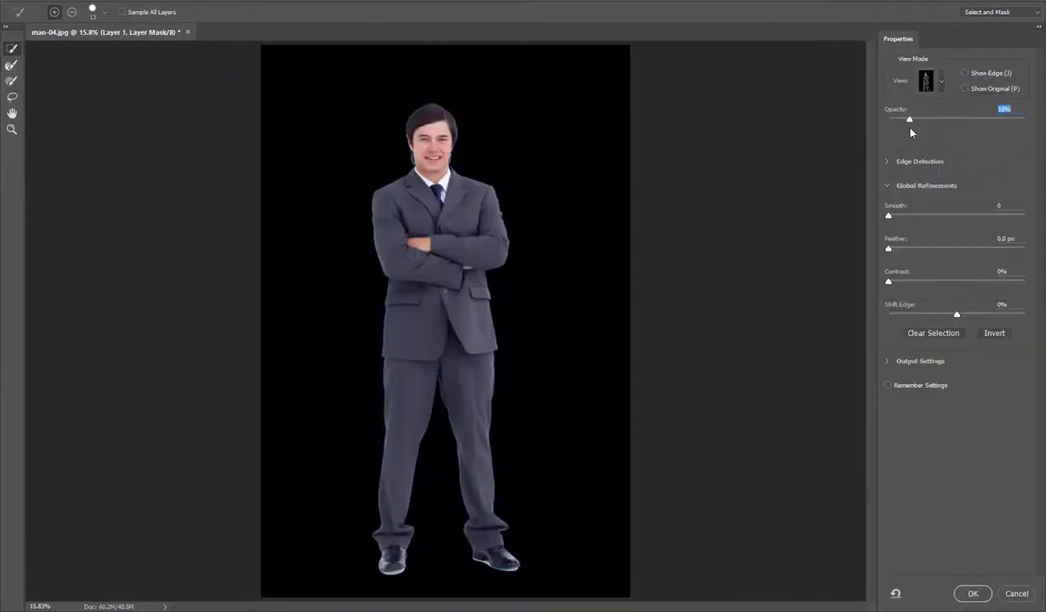
pyautogui.moveTo(957, 315); pyautogui.dragTo(896, 305)
pyautogui.moveTo(889, 248); pyautogui.dragTo(903, 250)
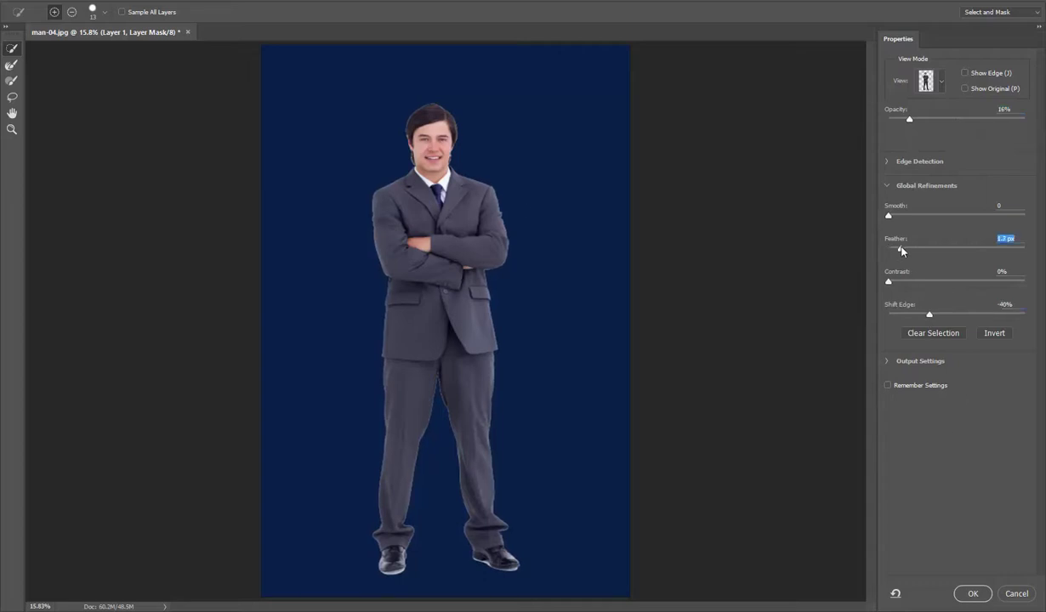
pyautogui.scroll(5, 426, 266)
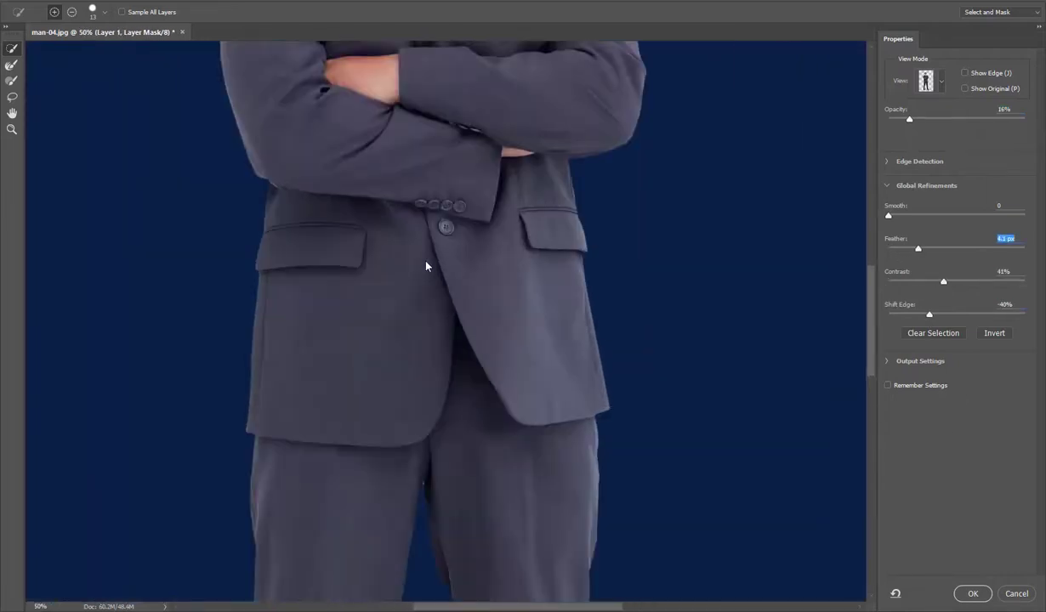
pyautogui.scroll(5, 255, 170)
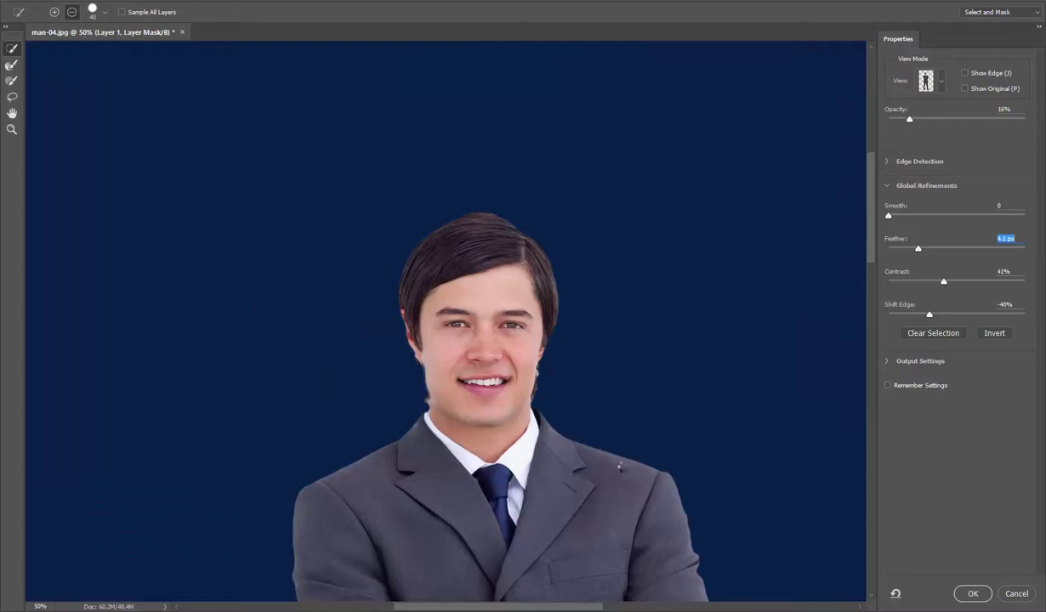
pyautogui.scroll(-1, 620, 463)
pyautogui.scroll(4, 620, 460)
pyautogui.scroll(-1, 425, 340)
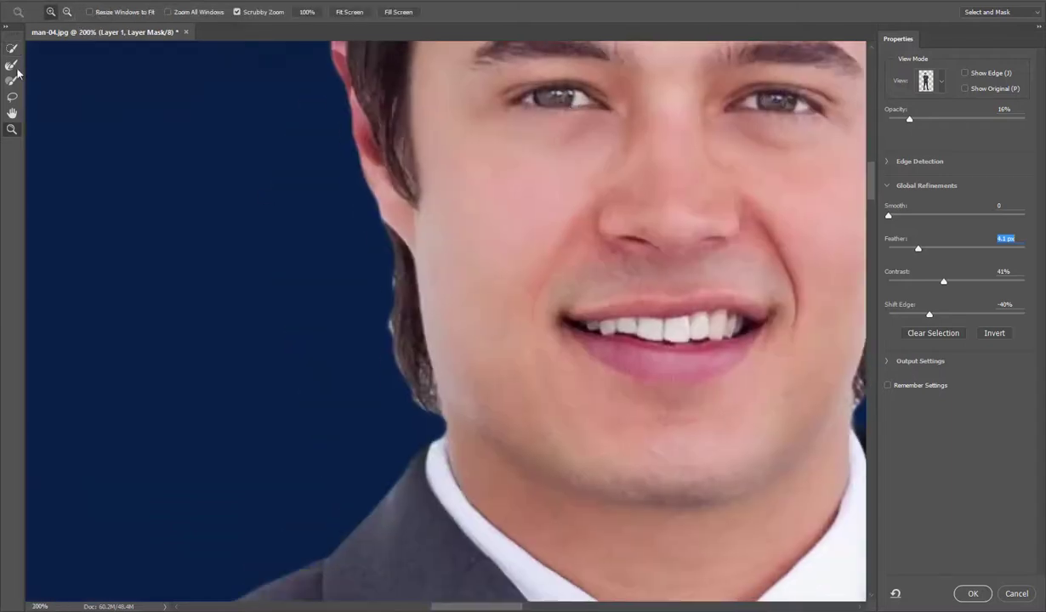
# - Brush-refine the hair edge, apply the mask, and adjust its Levels
pyautogui.moveTo(385, 317); pyautogui.dragTo(378, 460)
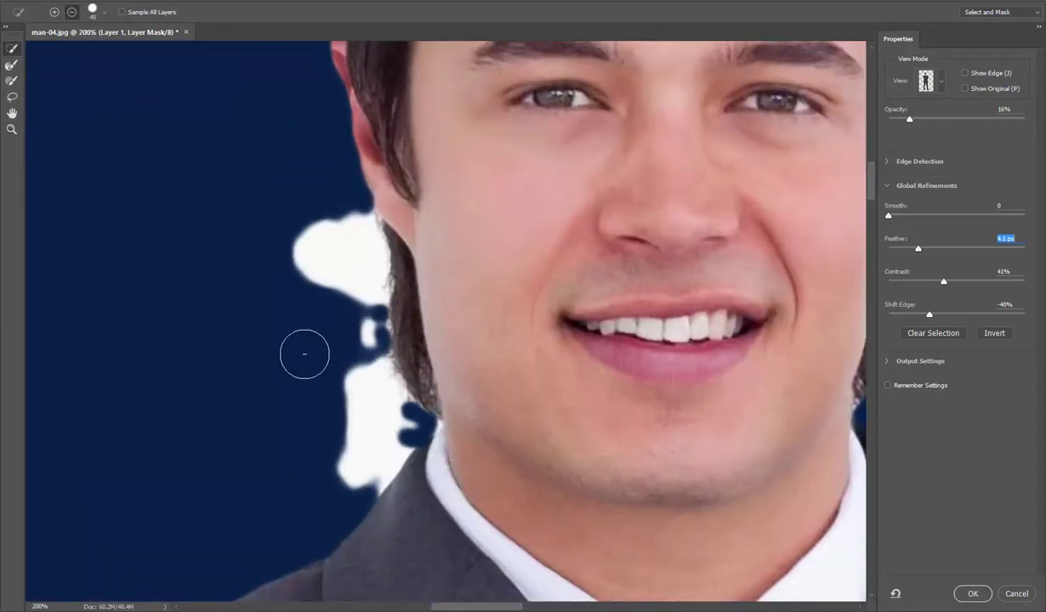
pyautogui.scroll(-3, 234, 117)
pyautogui.scroll(-2, 27, 43)
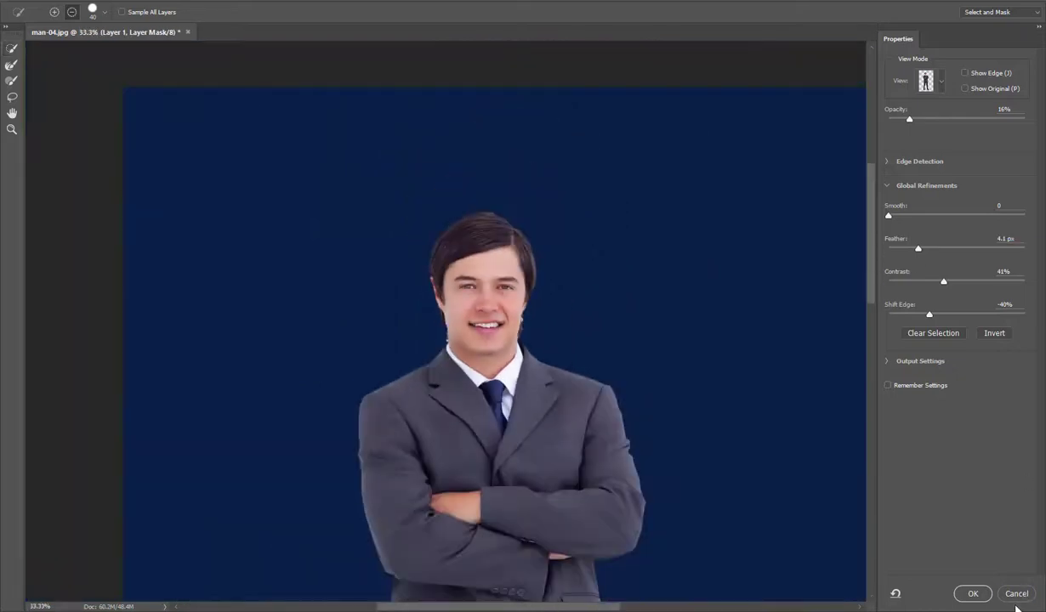
pyautogui.click(972, 594)
pyautogui.hotkey('ctrl', 'l')
pyautogui.press('Return')
# - Reopen edge refinement on the layer mask and apply the revised settings
pyautogui.scroll(-5, 426, 340)
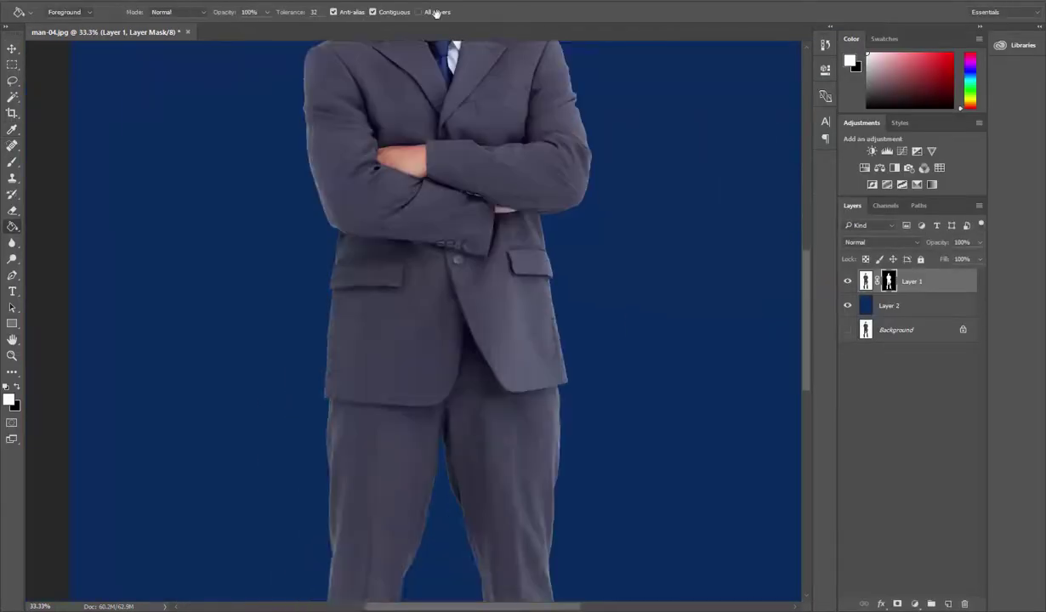
pyautogui.scroll(-3, 425, 340)
pyautogui.rightClick(889, 281)
pyautogui.click(935, 377)
pyautogui.scroll(8, 425, 340)
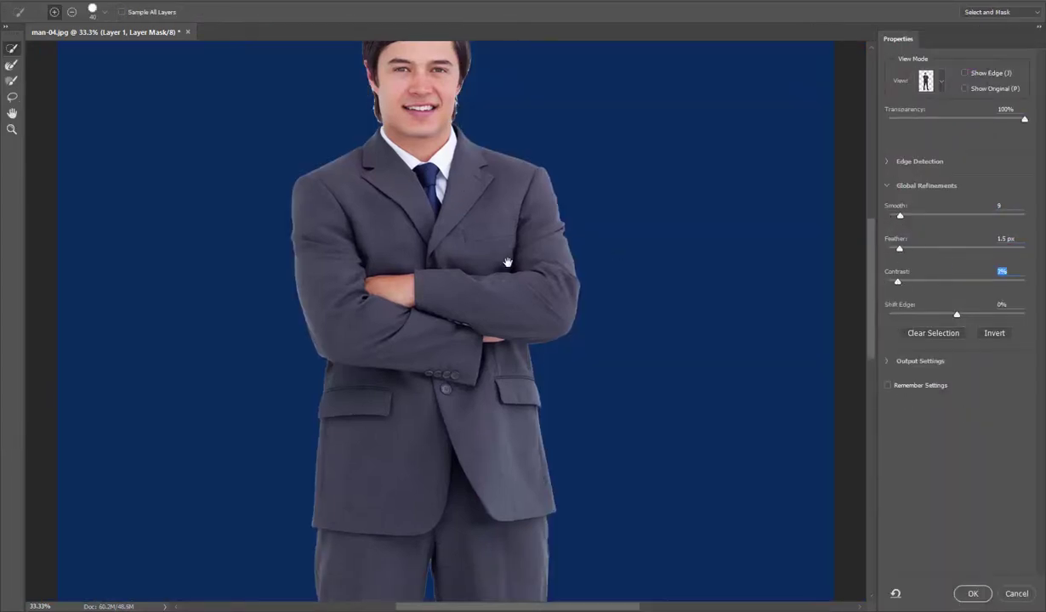
pyautogui.scroll(-5, 508, 263)
pyautogui.press('Return')
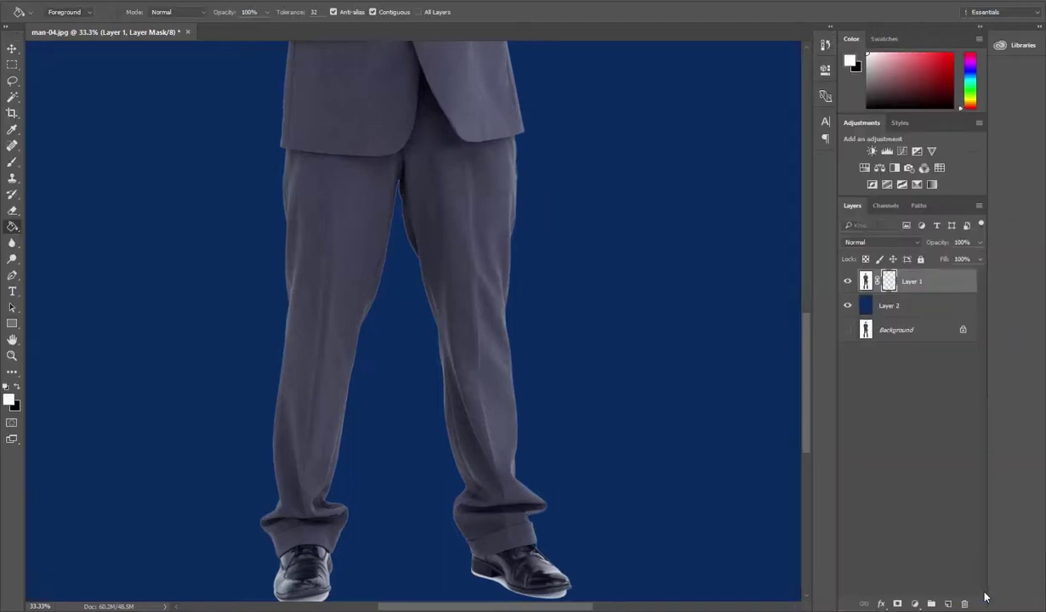
pyautogui.hotkey('ctrl', '-')
pyautogui.hotkey('ctrl', '-')
pyautogui.hotkey('ctrl', '-')
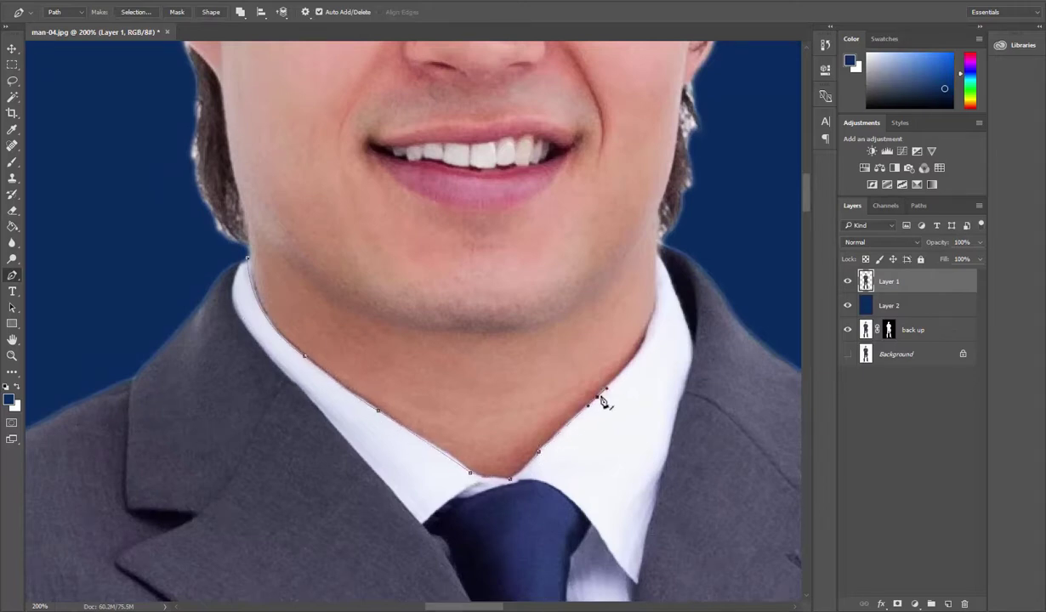
# - Turn the neckline path into a selection and mask the dark head shape to the figure
pyautogui.hotkey('ctrl', '0')
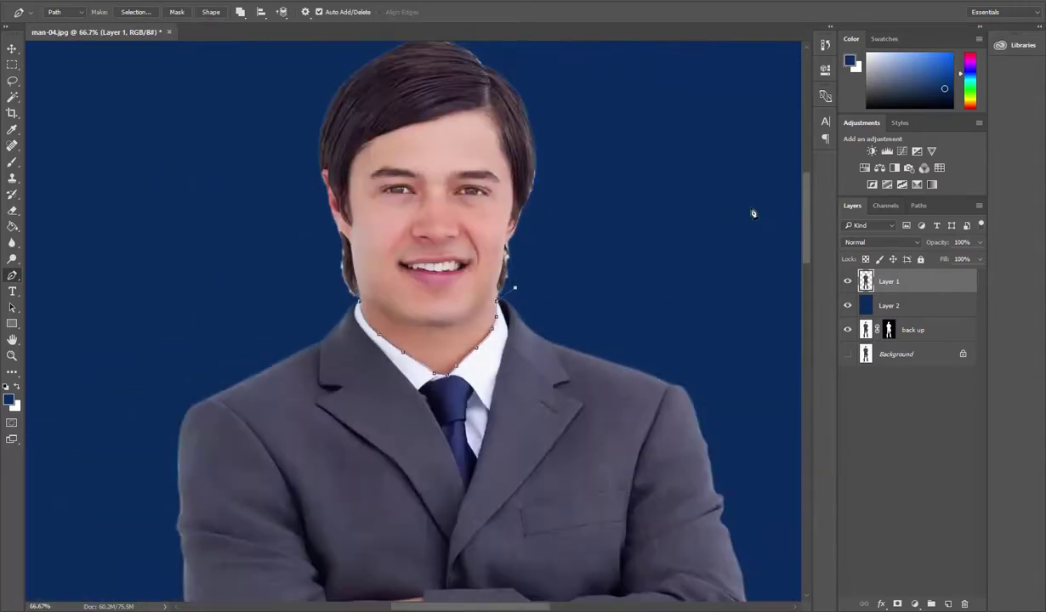
pyautogui.rightClick(379, 149)
pyautogui.click(408, 205)
pyautogui.press('Return')
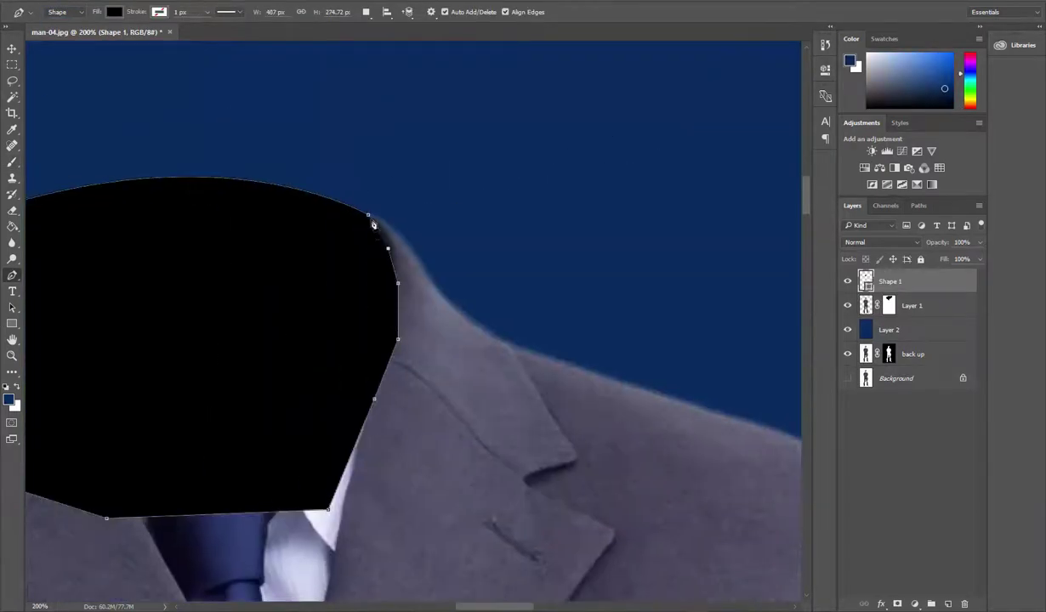
pyautogui.rightClick(314, 59)
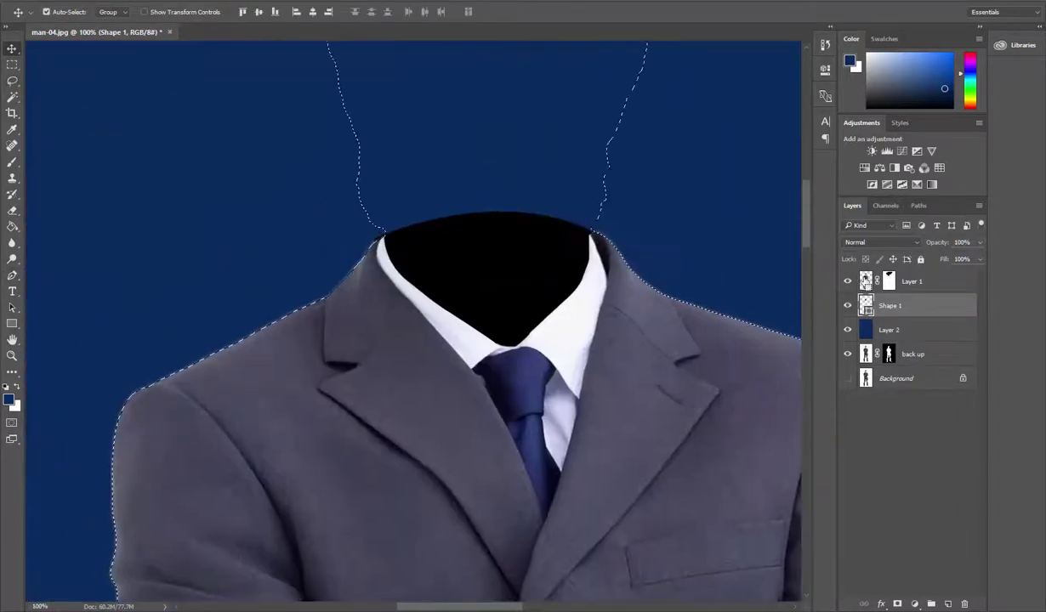
pyautogui.click(897, 604)
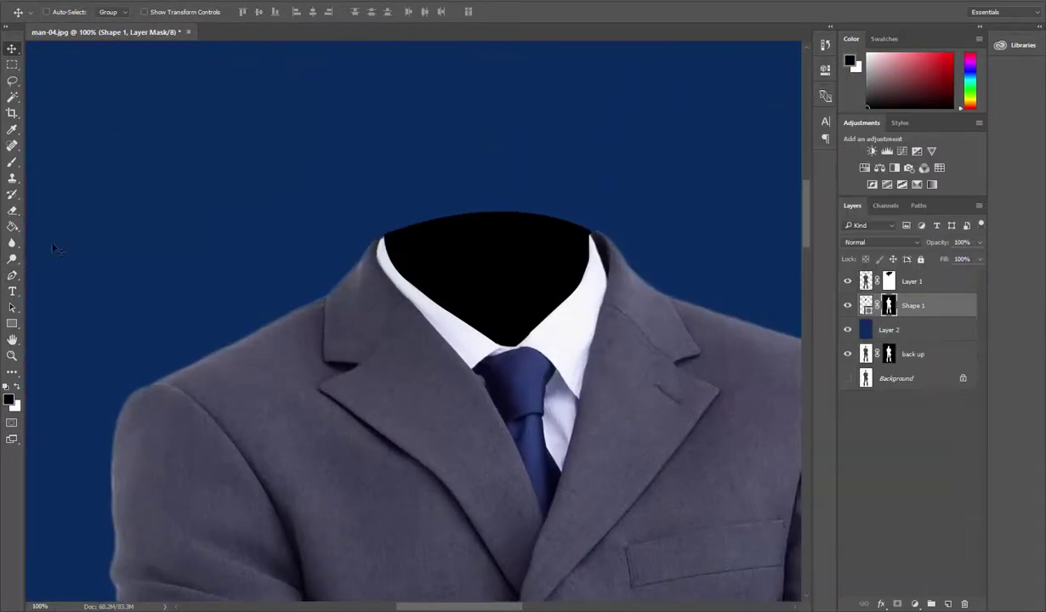
# - Add a Color Overlay layer style to Shape 1 and choose its colour
pyautogui.rightClick(897, 305)
pyautogui.click(795, 100)
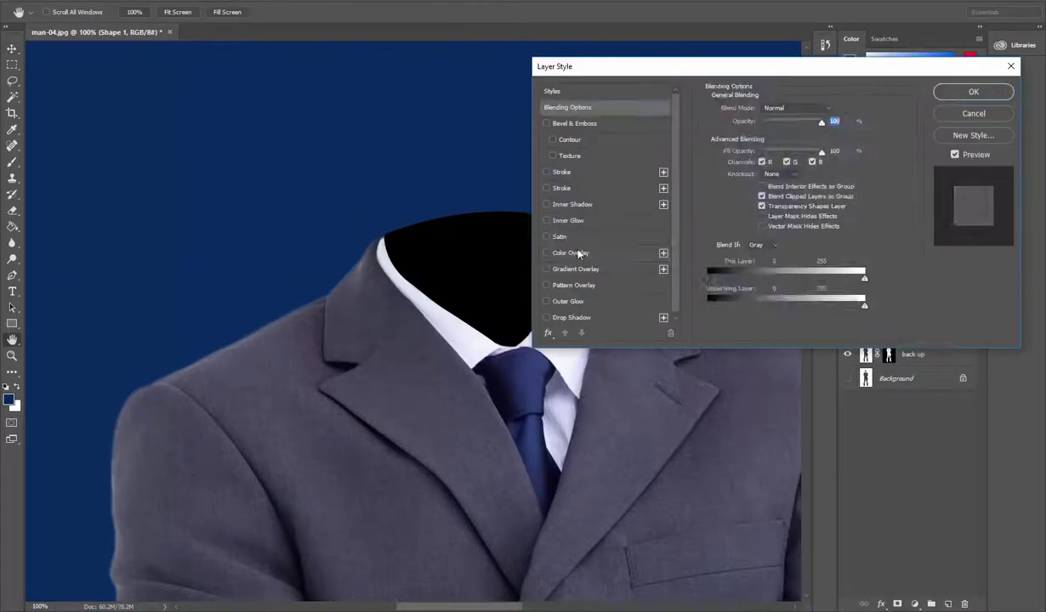
pyautogui.click(557, 253)
pyautogui.click(770, 109)
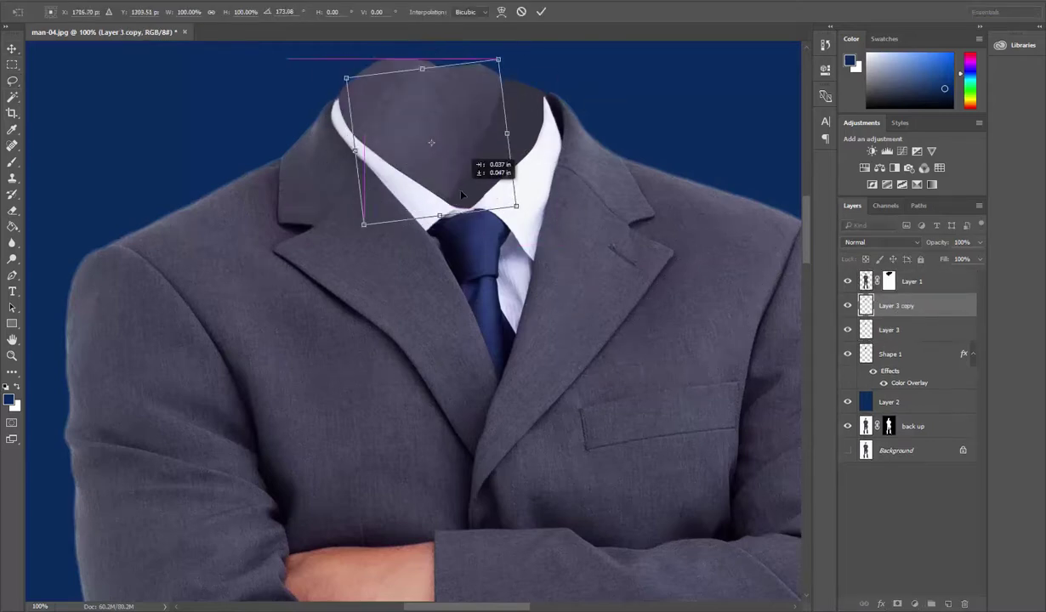
# - Commit the transform, duplicate the neck piece and rotate the copy upright
pyautogui.press('Return')
pyautogui.hotkey('ctrl', 'j')
pyautogui.hotkey('ctrl', 't')
pyautogui.moveTo(587, 93)
pyautogui.mouseDown()
pyautogui.moveTo(342, 274)
pyautogui.moveTo(345, 203)
pyautogui.mouseUp()
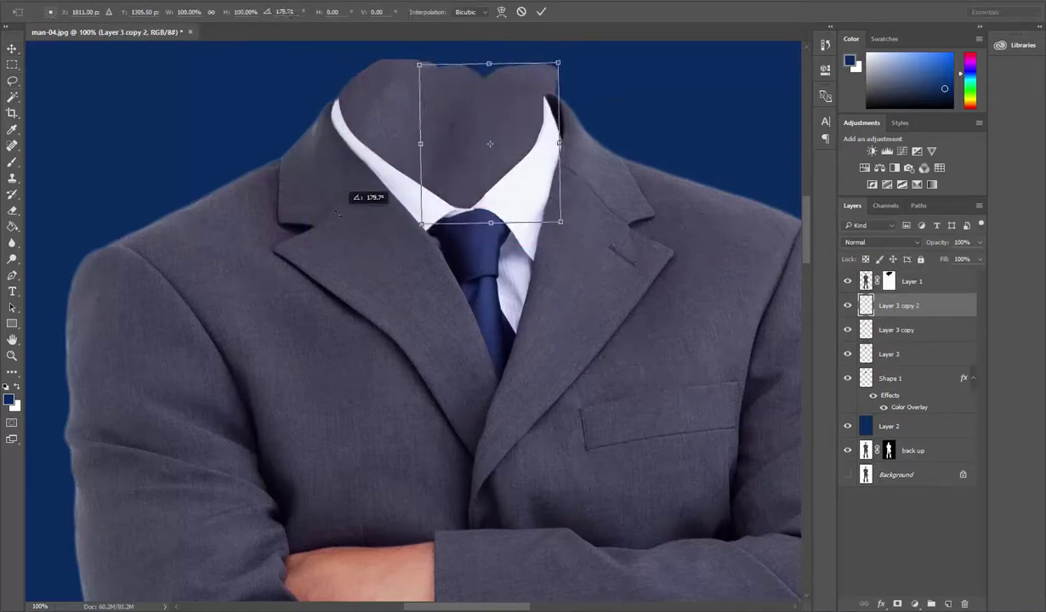
pyautogui.press('Return')
# - Mask the neck piece copies and paint away the top-left edge in black
pyautogui.press('d')
pyautogui.press('b')
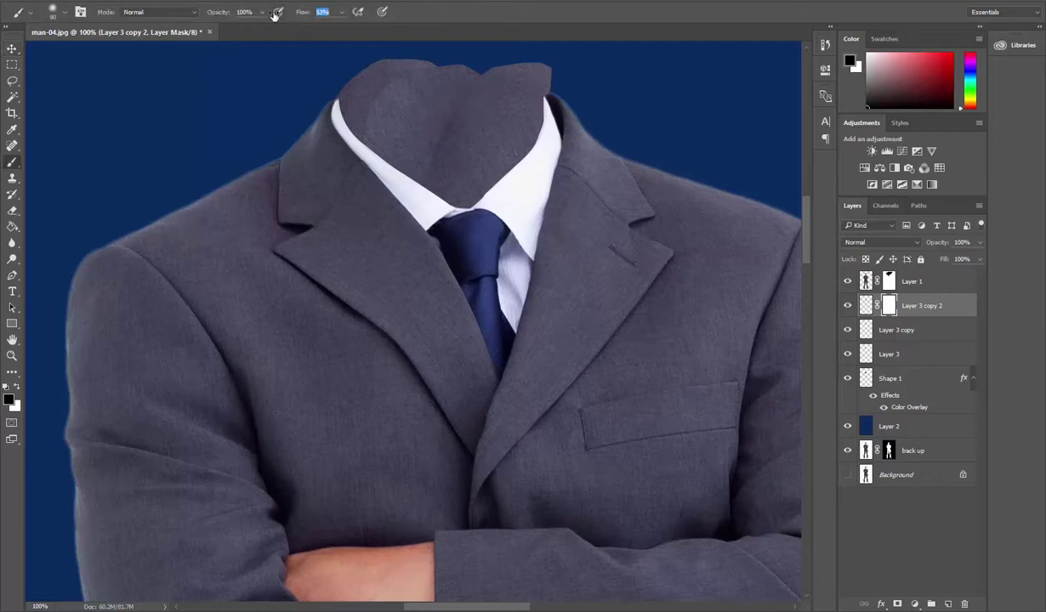
pyautogui.hotkey('alt', '[')
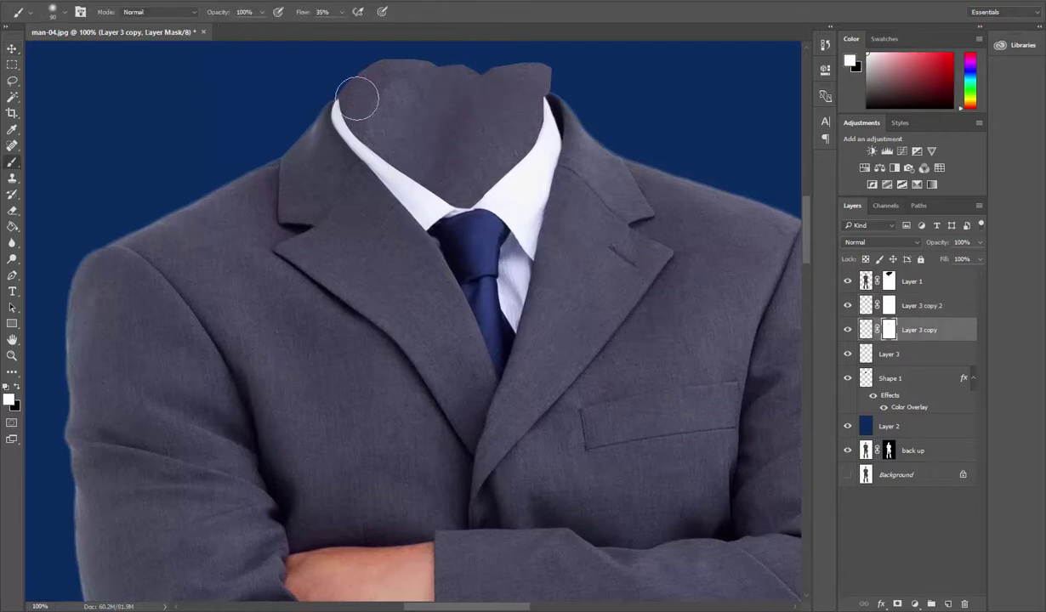
pyautogui.click(388, 67)
pyautogui.press('x')
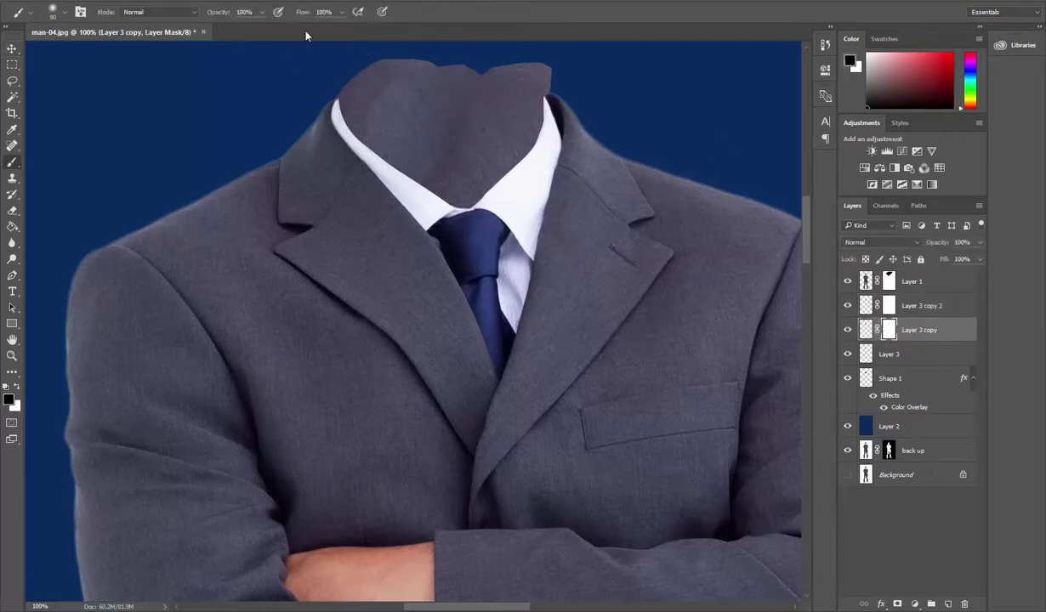
# - Merge the neck piece layers and mask Layer 3 copy 2 from the selection
pyautogui.keyDown('shift'); pyautogui.click(916, 354); pyautogui.keyUp('shift')
pyautogui.keyDown('shift'); pyautogui.click(933, 317); pyautogui.keyUp('shift')
pyautogui.hotkey('ctrl', 'e')
pyautogui.click(897, 603)
pyautogui.hotkey('ctrl', '0')
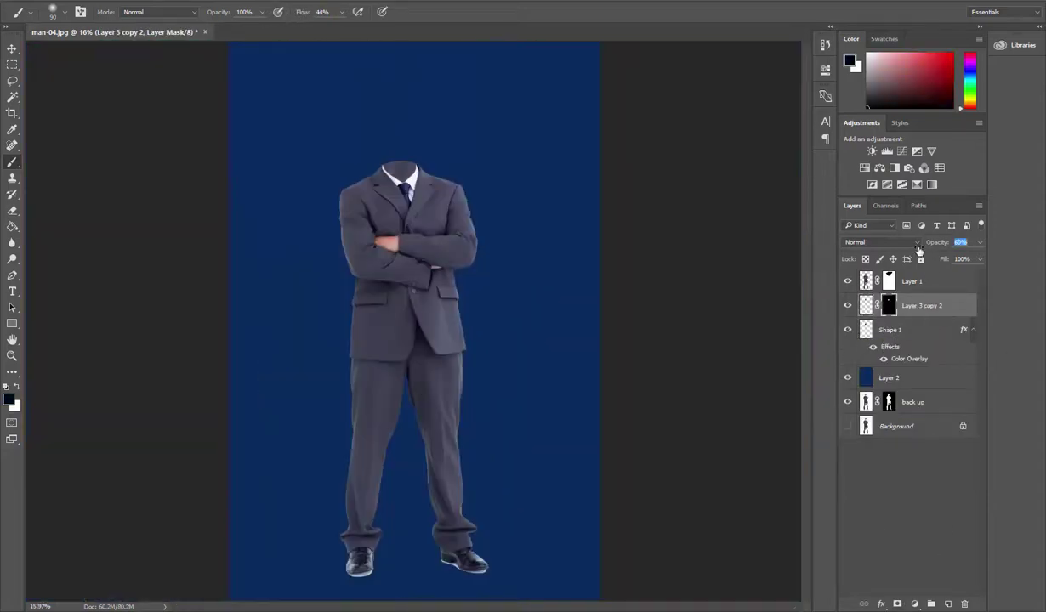
pyautogui.click(914, 602)
# - Clip the Curves 1 adjustment to Layer 3 copy 2
pyautogui.click(893, 412)
pyautogui.scroll(5, 379, 182)
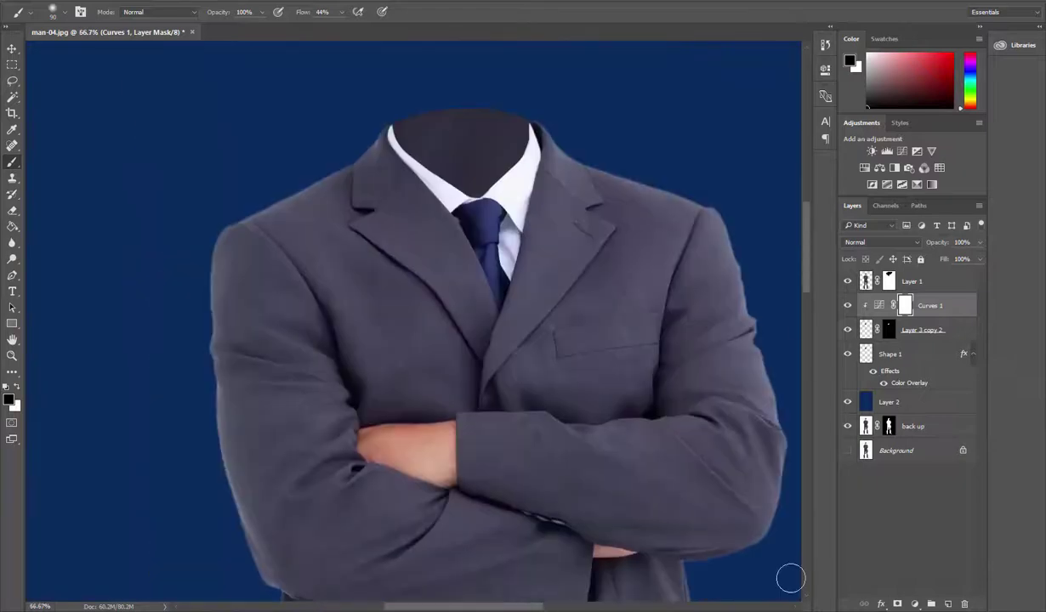
pyautogui.scroll(3, 473, 88)
pyautogui.hotkey('ctrl', '0')
# - Add a darkening Curves 2 above Layer 1 and create a new empty Layer 3
pyautogui.click(910, 281)
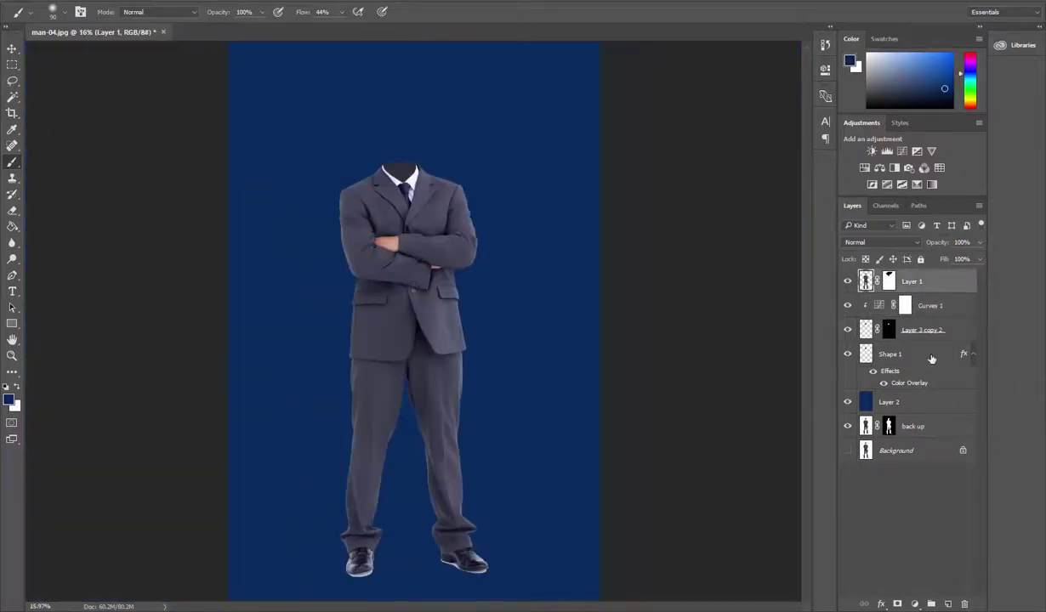
pyautogui.click(914, 603)
pyautogui.click(916, 388)
pyautogui.moveTo(740, 196)
pyautogui.mouseDown()
pyautogui.moveTo(753, 170)
pyautogui.moveTo(749, 181)
pyautogui.mouseUp()
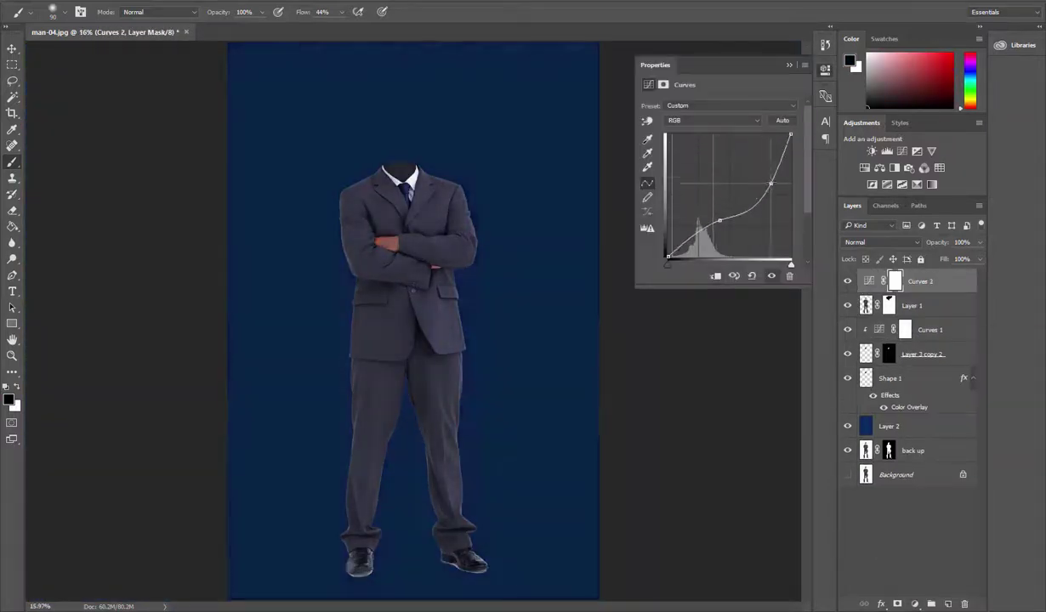
pyautogui.click(789, 64)
pyautogui.scroll(2, 496, 329)
pyautogui.scroll(1, 496, 330)
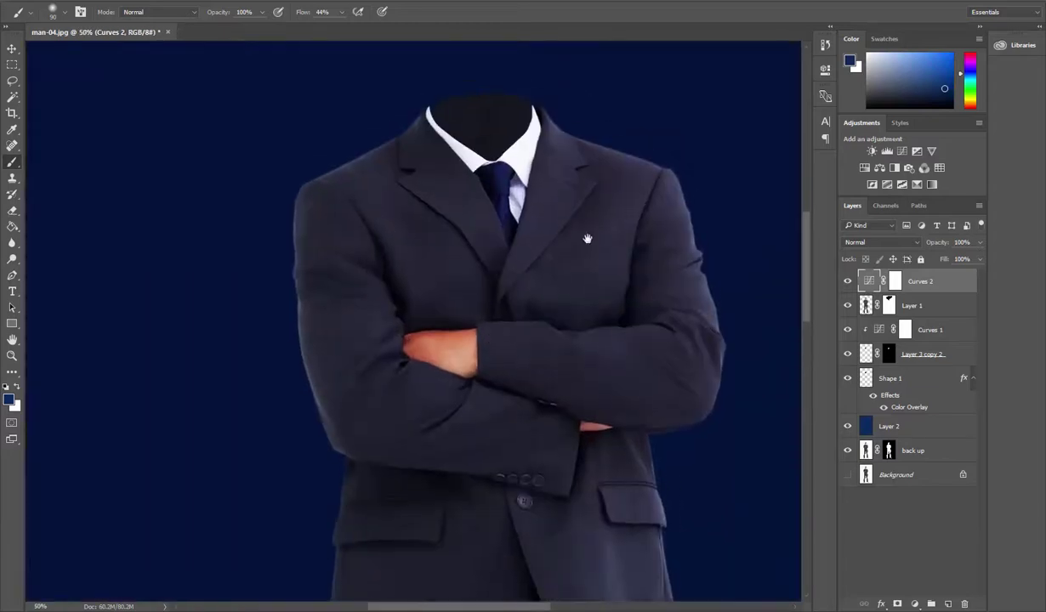
pyautogui.hotkey('ctrl', 'shift', 'alt', 'n')
pyautogui.click(58, 12)
# - Pick a smoke brush tip in light blue and stamp smoke above the collar
pyautogui.doubleClick(128, 170)
pyautogui.click(8, 399)
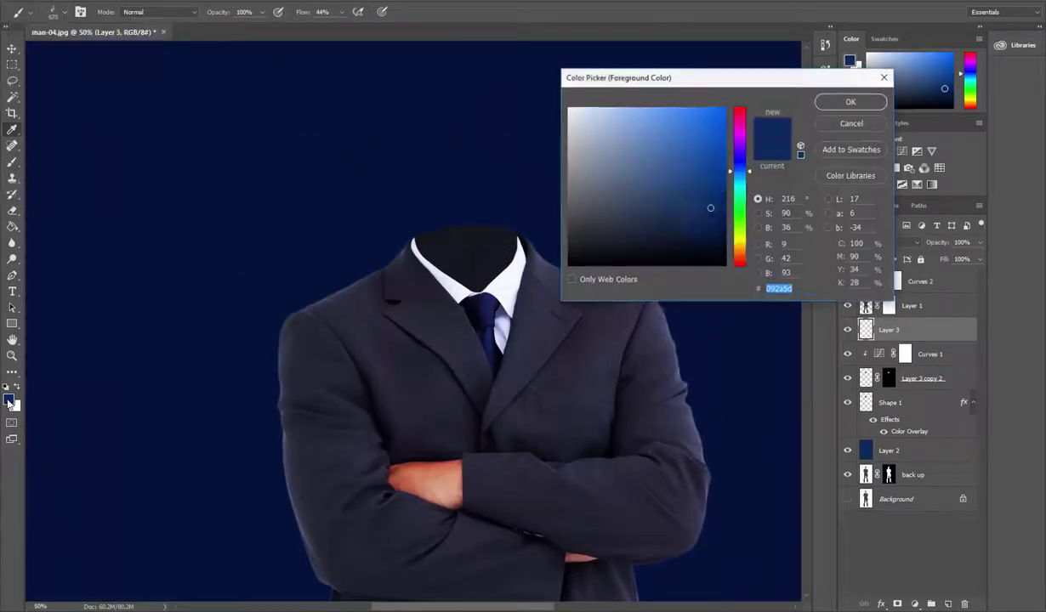
pyautogui.click(706, 136)
pyautogui.click(855, 101)
pyautogui.click(58, 12)
pyautogui.click(489, 213)
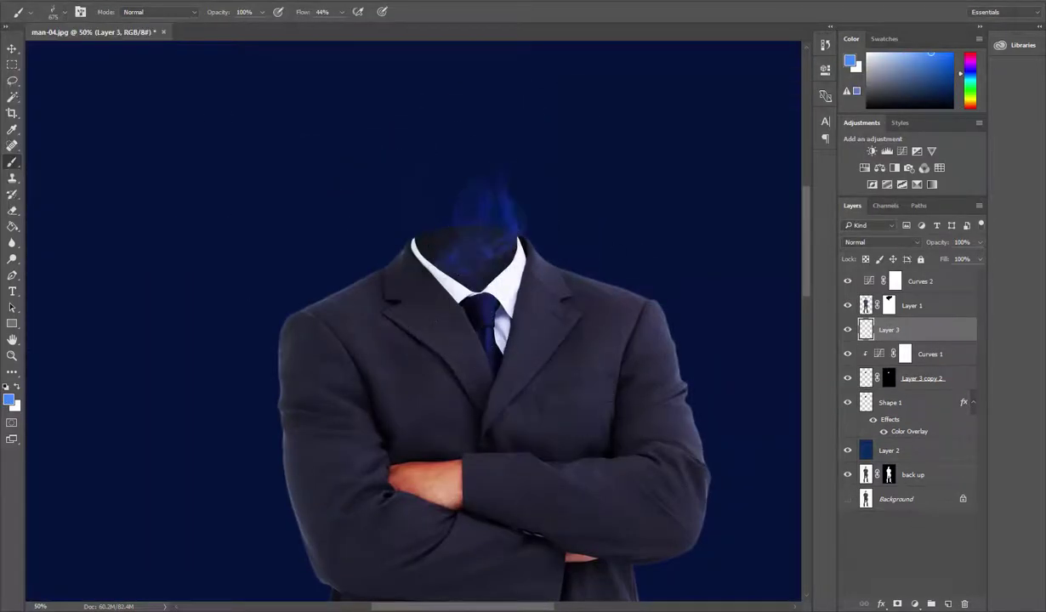
# - Switch to a different smoke brush tip and stamp more smoke rising from the collar
pyautogui.click(57, 11)
pyautogui.scroll(-3, 93, 110)
pyautogui.doubleClick(47, 48)
pyautogui.click(58, 12)
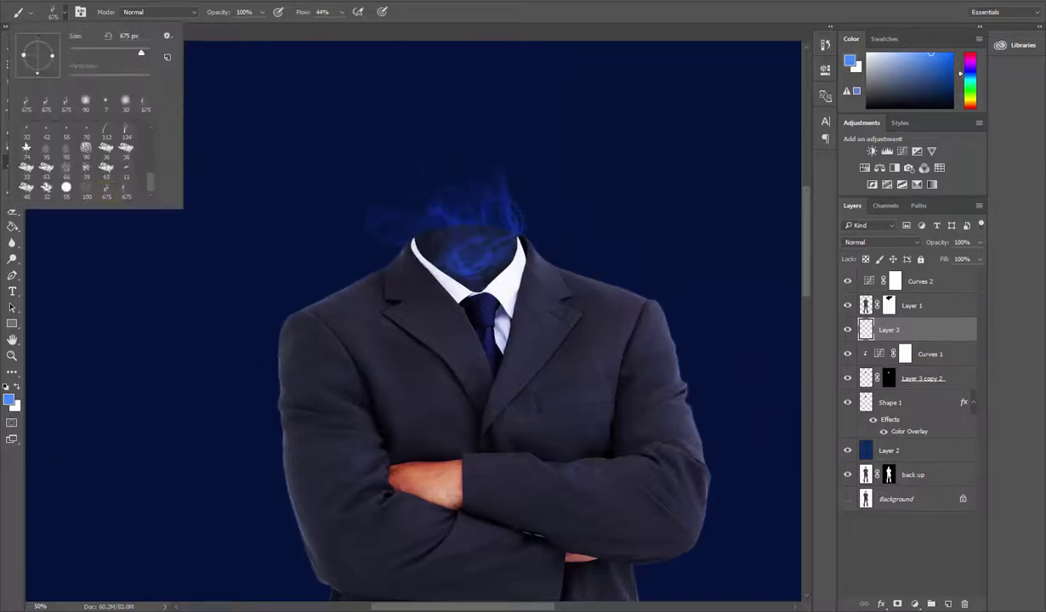
pyautogui.click(464, 234)
pyautogui.click(58, 12)
pyautogui.press('Escape')
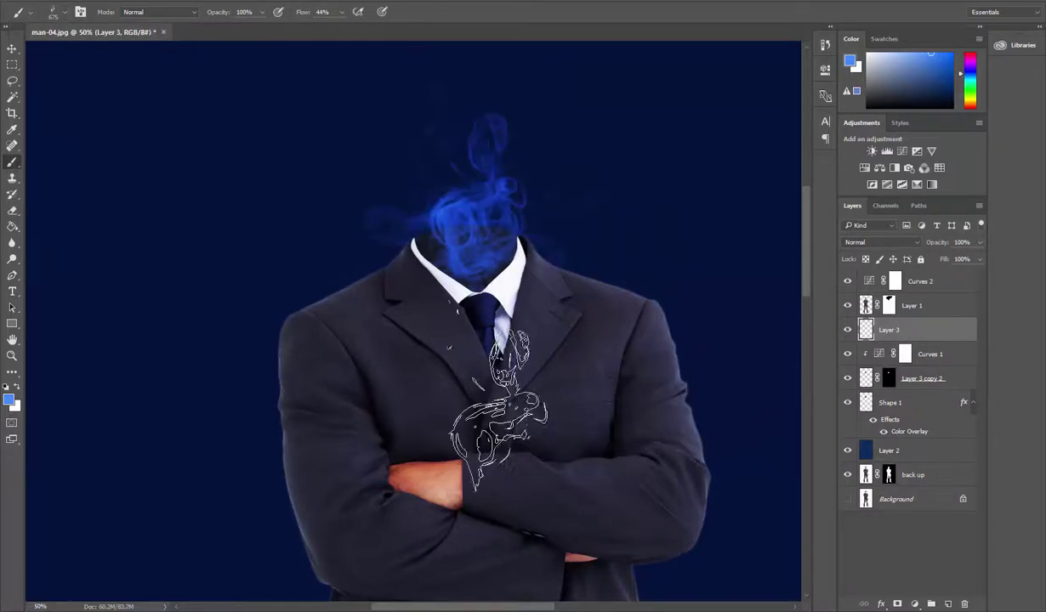
pyautogui.scroll(3, 532, 314)
# - Add a new smoke layer with a round brush enlarged to 700 px
pyautogui.hotkey('ctrl', 'shift', 'alt', 'n')
pyautogui.click(57, 12)
pyautogui.doubleClick(48, 48)
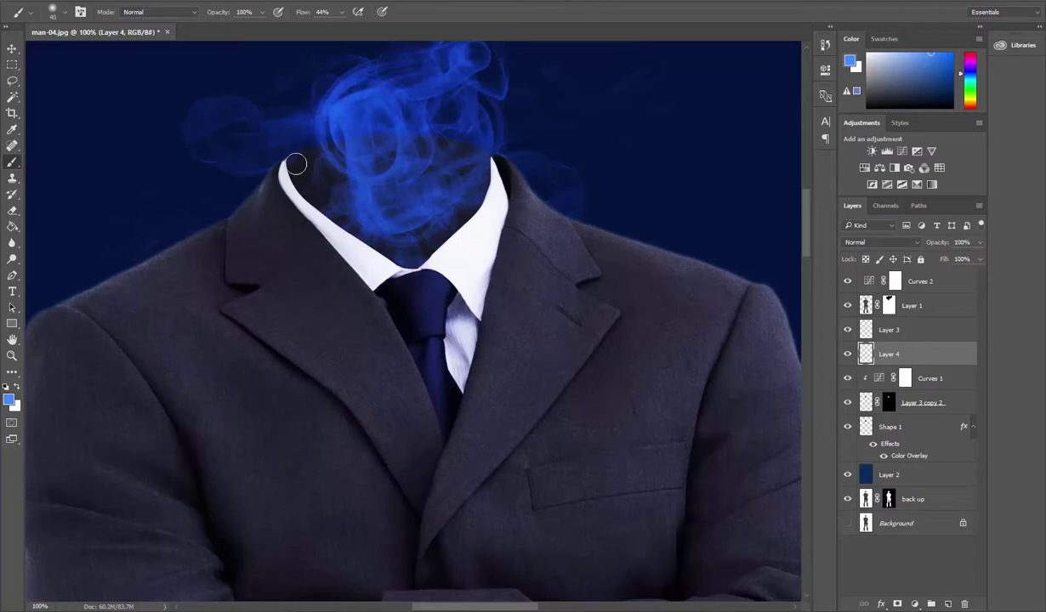
pyautogui.hotkey('ctrl', 'z')
pyautogui.press(']')
pyautogui.press(']')
pyautogui.press(']')
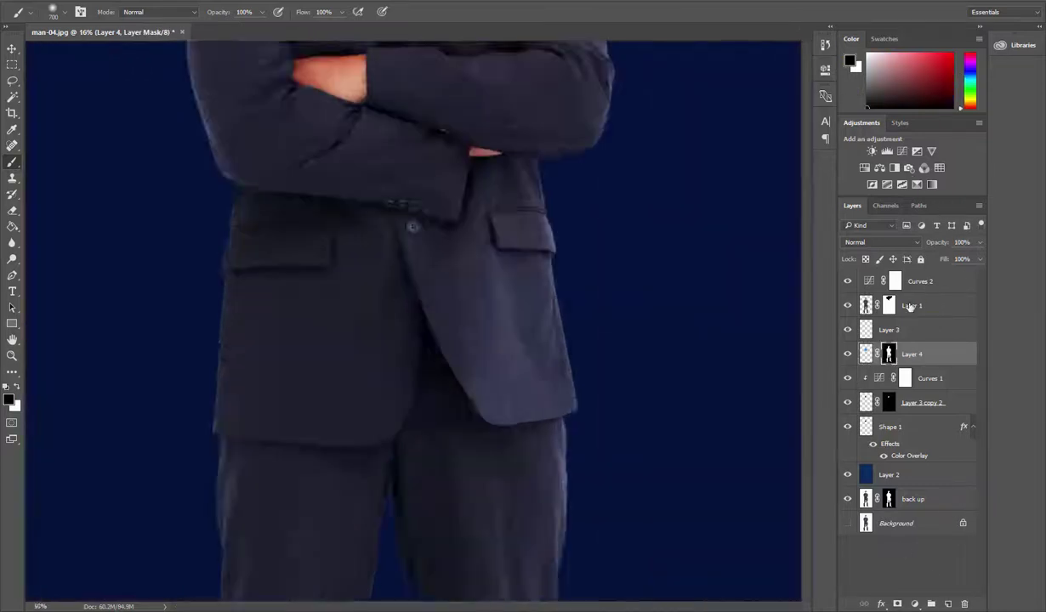
# - Crop the canvas to a square around the upper body
pyautogui.press('c')
pyautogui.moveTo(311, 157); pyautogui.dragTo(516, 481)
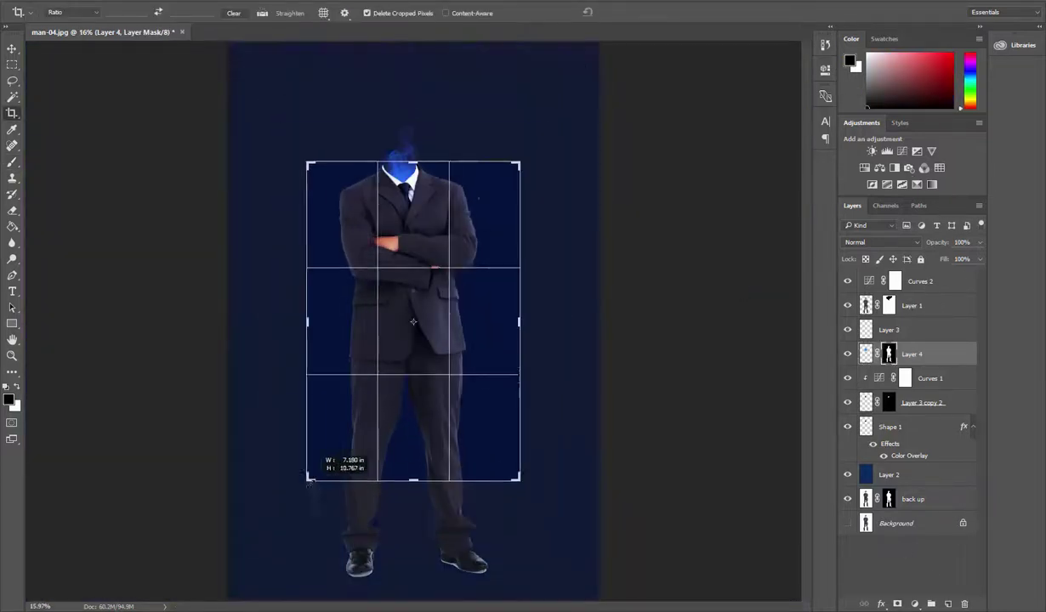
pyautogui.moveTo(410, 338); pyautogui.dragTo(298, 215)
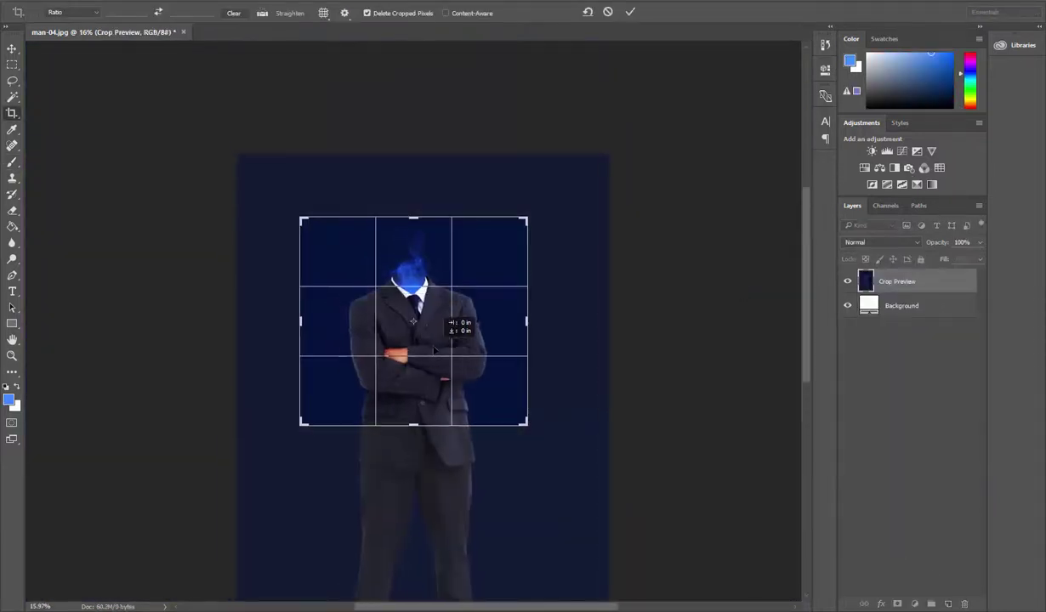
pyautogui.press('Return')
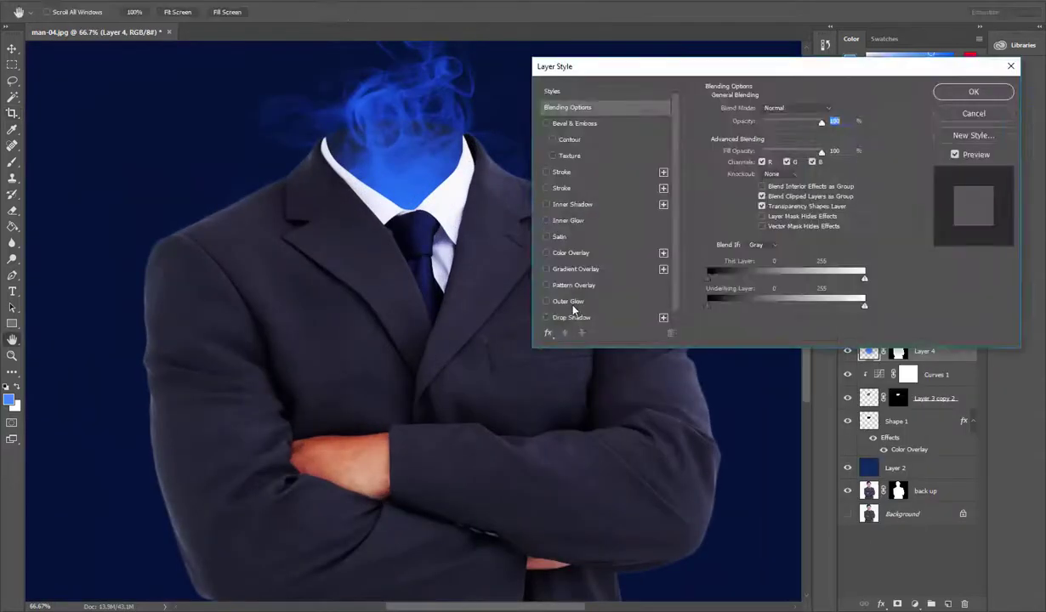
# - Give Layer 4 an Outer Glow with spread 0, higher opacity and range 100
pyautogui.click(765, 200)
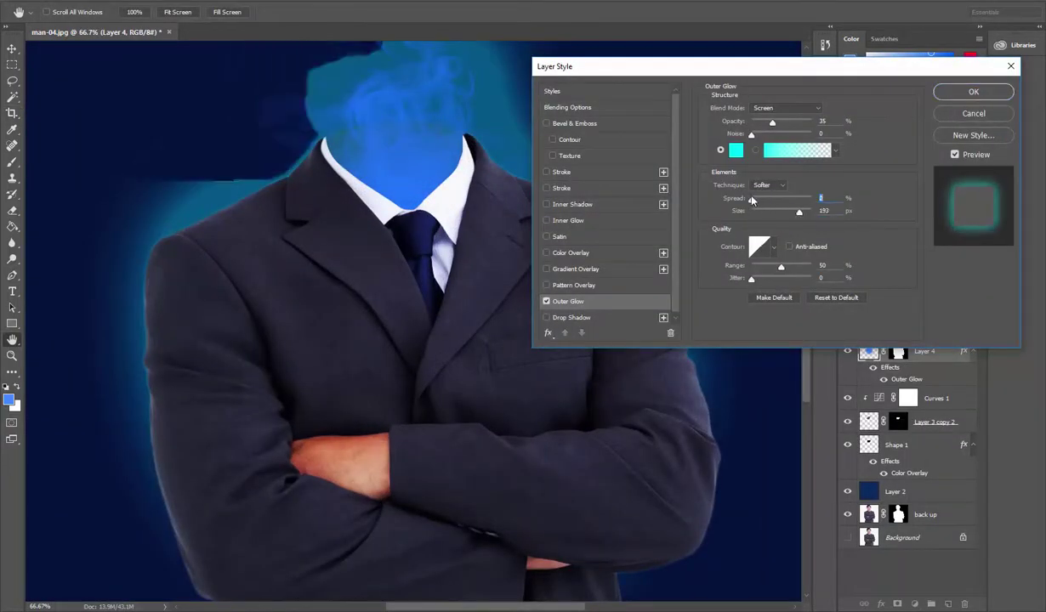
pyautogui.moveTo(752, 200); pyautogui.dragTo(747, 200)
pyautogui.moveTo(772, 122); pyautogui.dragTo(795, 121)
pyautogui.moveTo(782, 266); pyautogui.dragTo(810, 266)
pyautogui.click(751, 278)
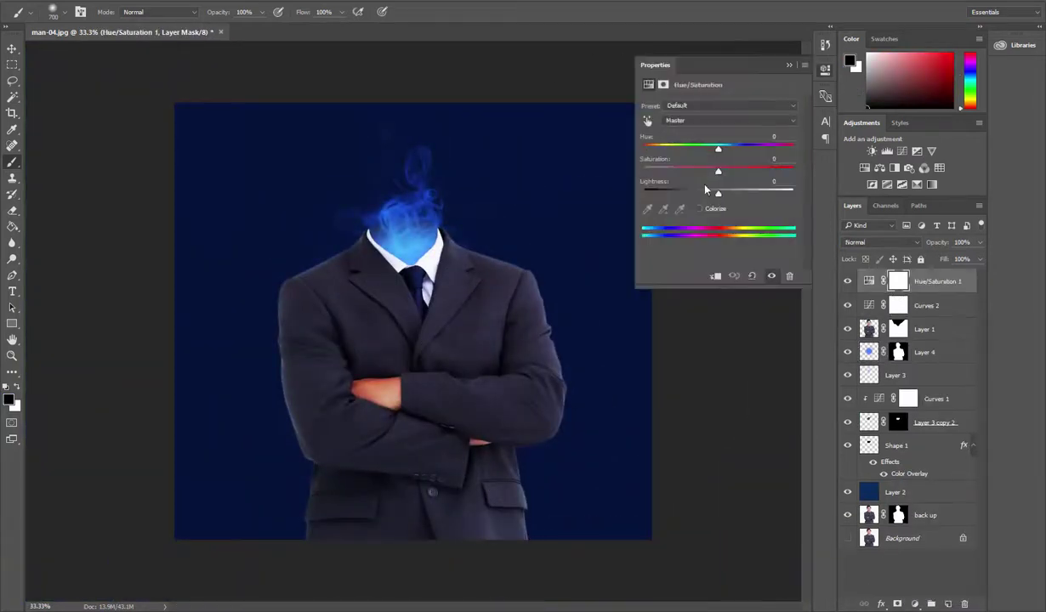
# - Raise saturation to +45 and add a Color Lookup set to FoggyNight.3DL
pyautogui.moveTo(718, 171); pyautogui.dragTo(751, 172)
pyautogui.click(917, 604)
pyautogui.click(946, 474)
pyautogui.click(744, 106)
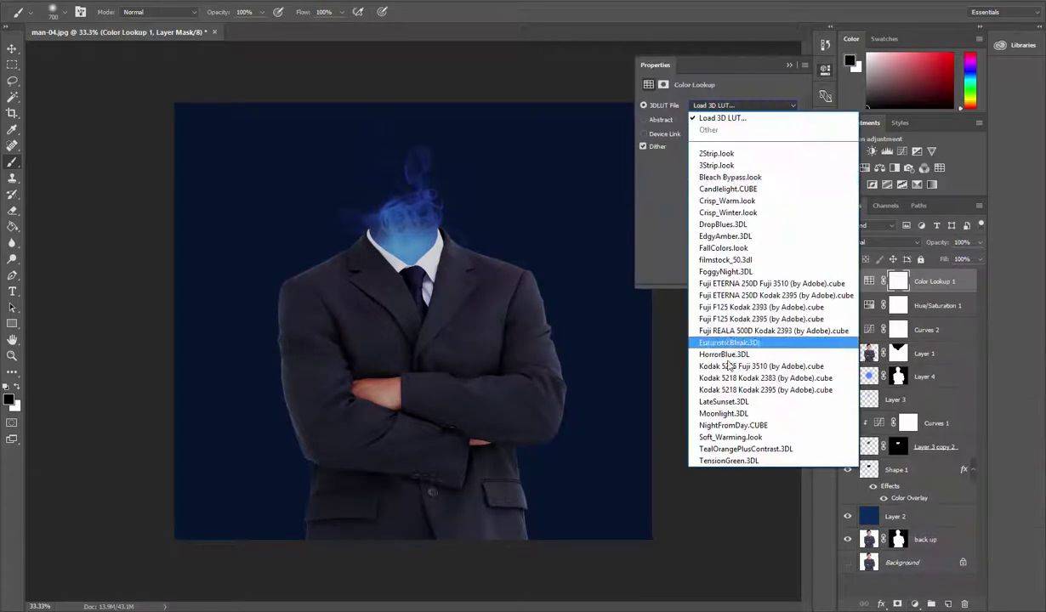
pyautogui.click(724, 176)
pyautogui.press('Down')
pyautogui.press('Down')
pyautogui.press('Down')
pyautogui.press('Down')
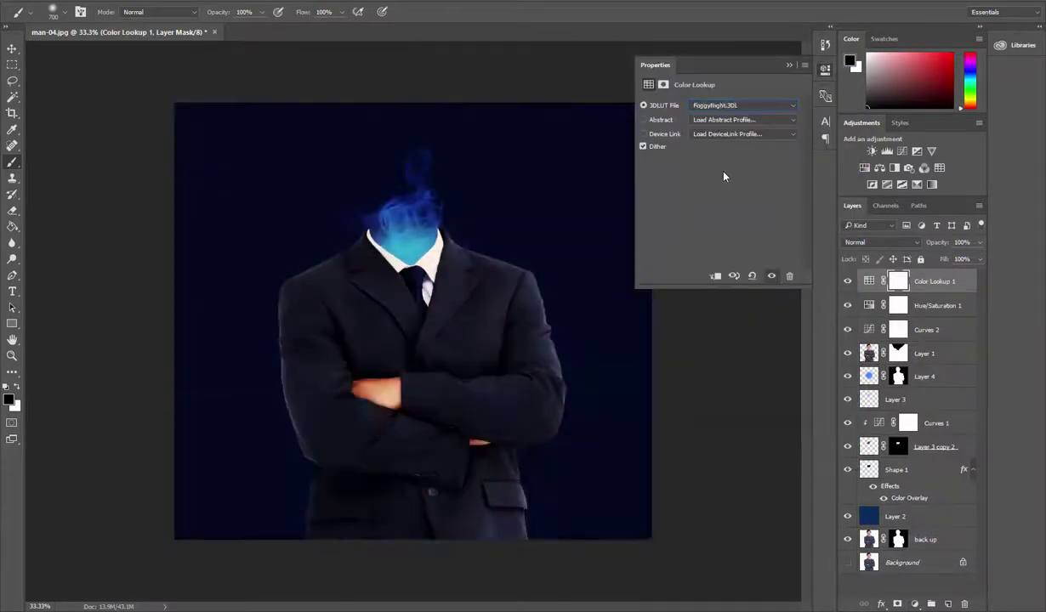
pyautogui.press('Down')
# - Add an Exposure +0.11 layer, then try and delete a Gradient Map
pyautogui.click(915, 604)
pyautogui.click(940, 421)
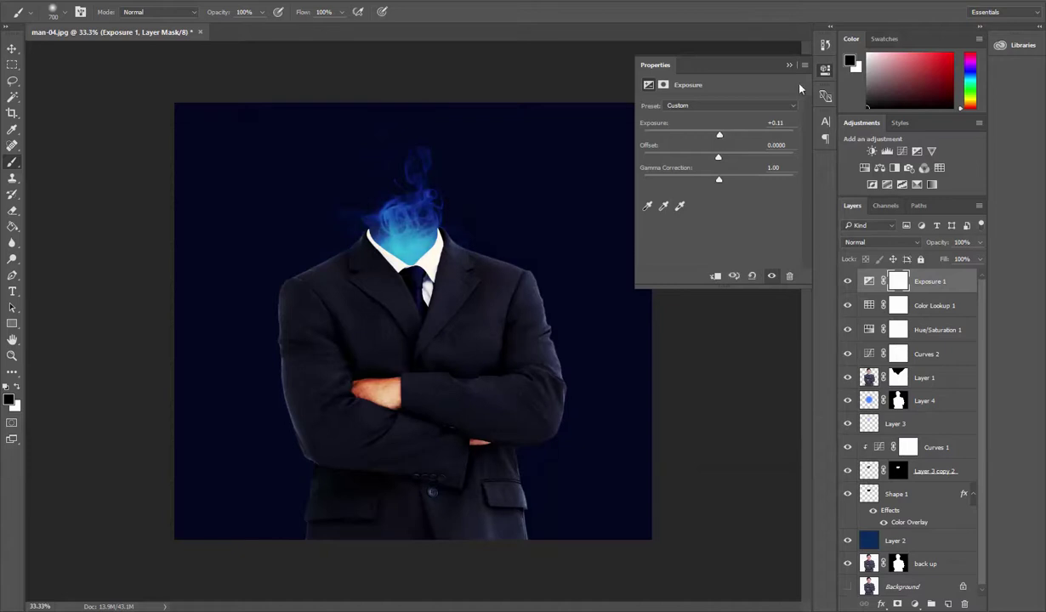
pyautogui.click(916, 604)
pyautogui.click(949, 582)
pyautogui.click(880, 242)
pyautogui.click(919, 289)
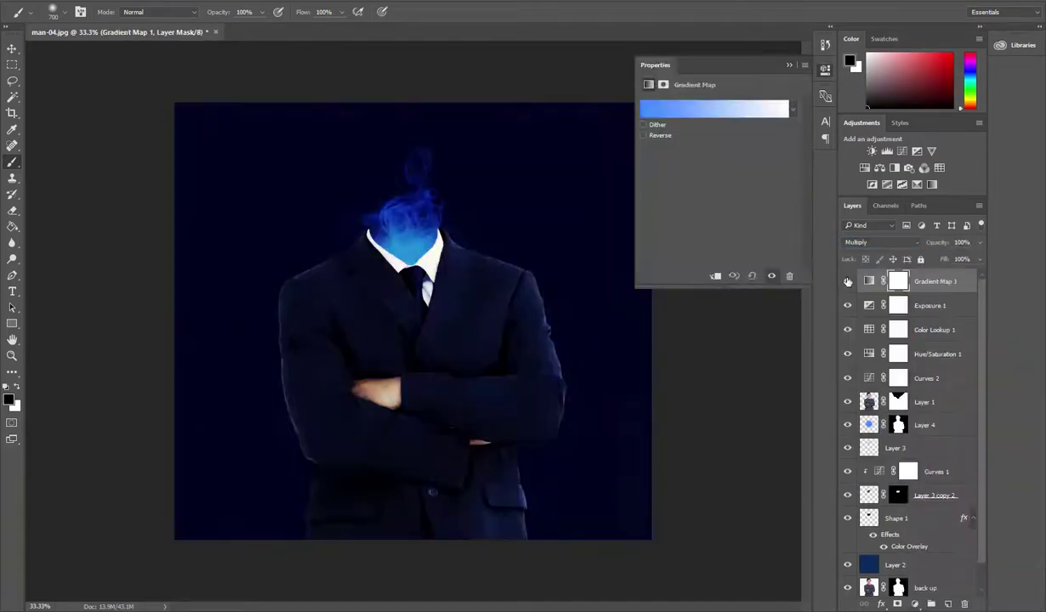
pyautogui.press('Down')
pyautogui.press('Down')
pyautogui.press('Down')
pyautogui.click(789, 275)
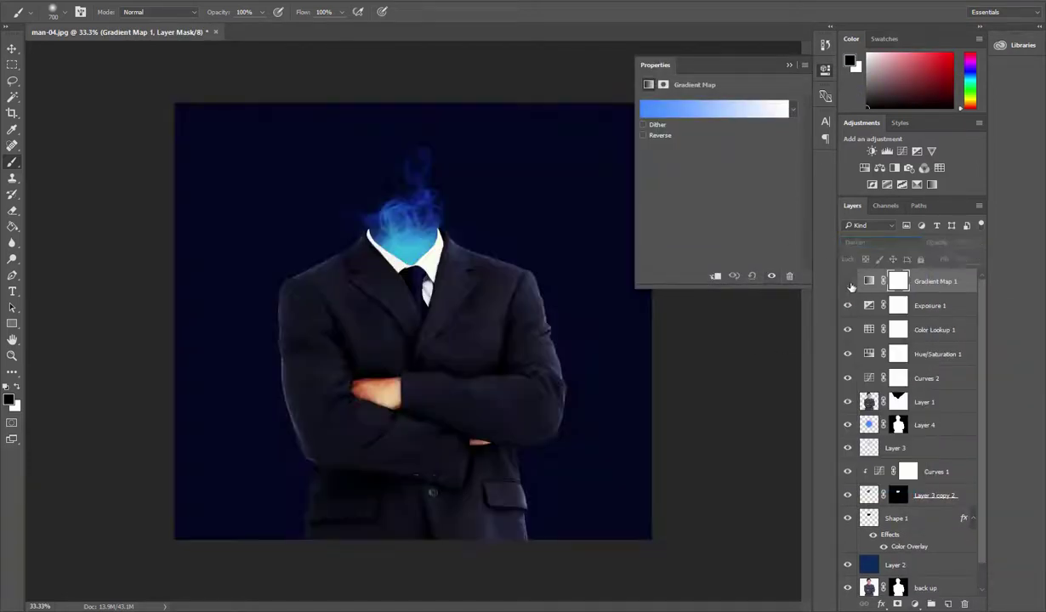
pyautogui.click(915, 604)
# - Add a Brightness/Contrast adjustment at 14/31
pyautogui.click(958, 385)
pyautogui.moveTo(717, 135); pyautogui.dragTo(725, 135)
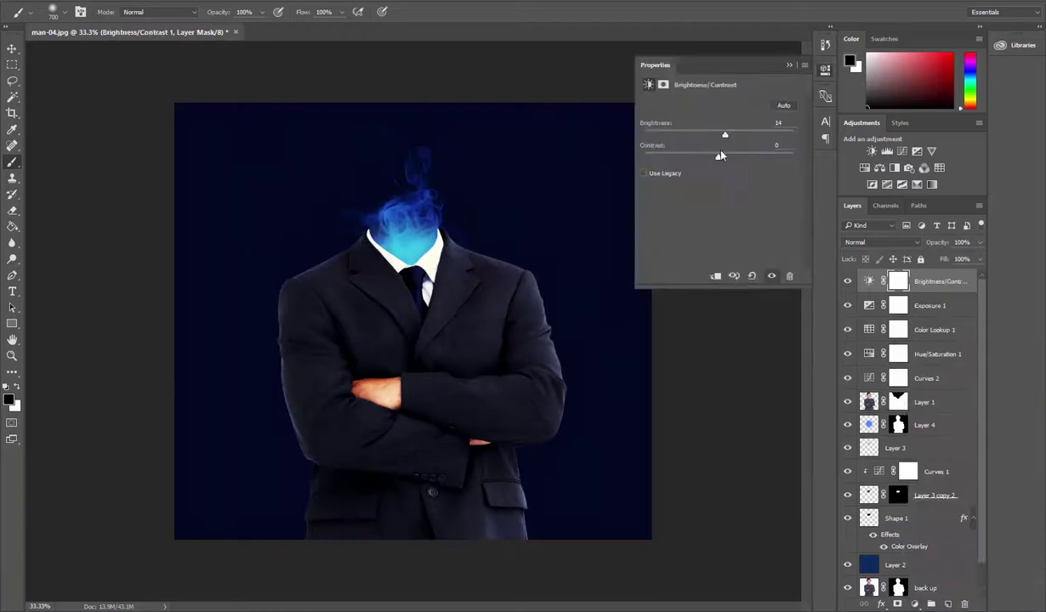
pyautogui.click(799, 66)
pyautogui.click(915, 603)
pyautogui.press('Escape')
pyautogui.hotkey('ctrl', '0')
# - Work on Layer 1's mask with a 125 px brush around the suit
pyautogui.click(898, 401)
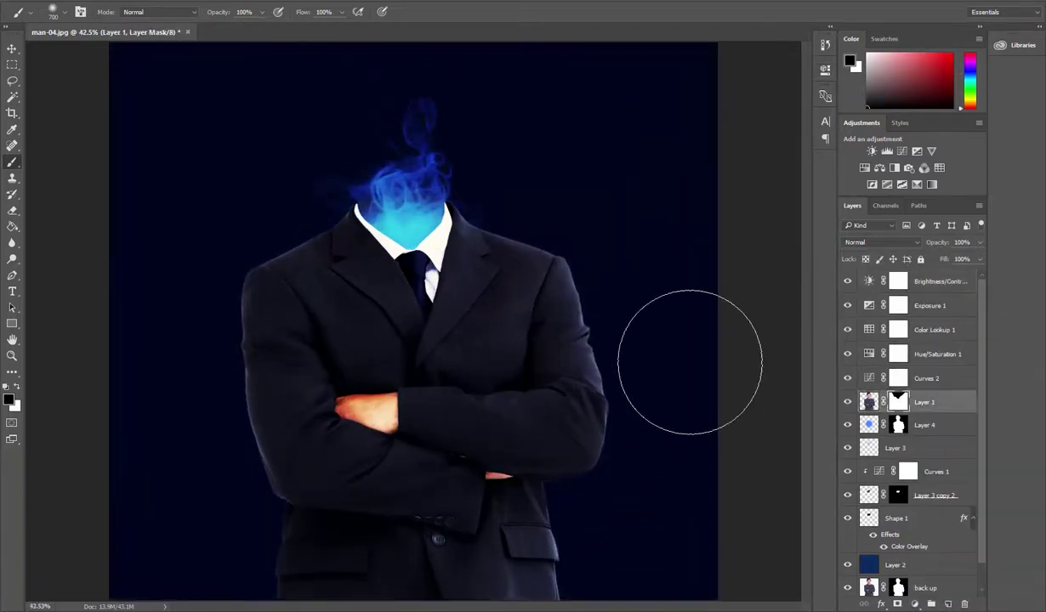
pyautogui.press('[')
pyautogui.press('[')
pyautogui.press('[')
pyautogui.hotkey('ctrl', '+')
pyautogui.scroll(-3, 578, 261)
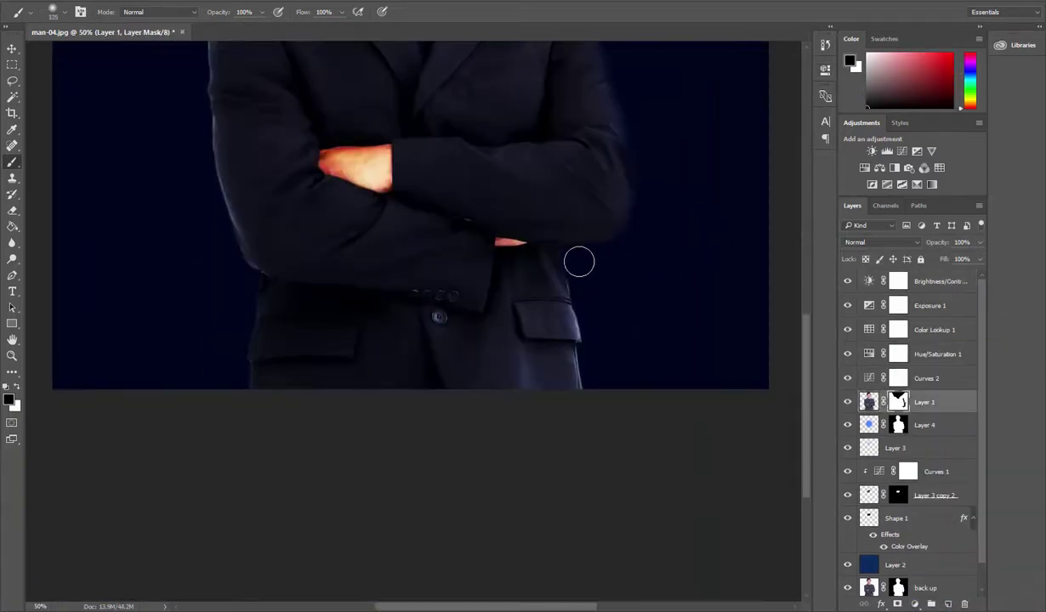
pyautogui.moveTo(224, 244); pyautogui.dragTo(304, 342)
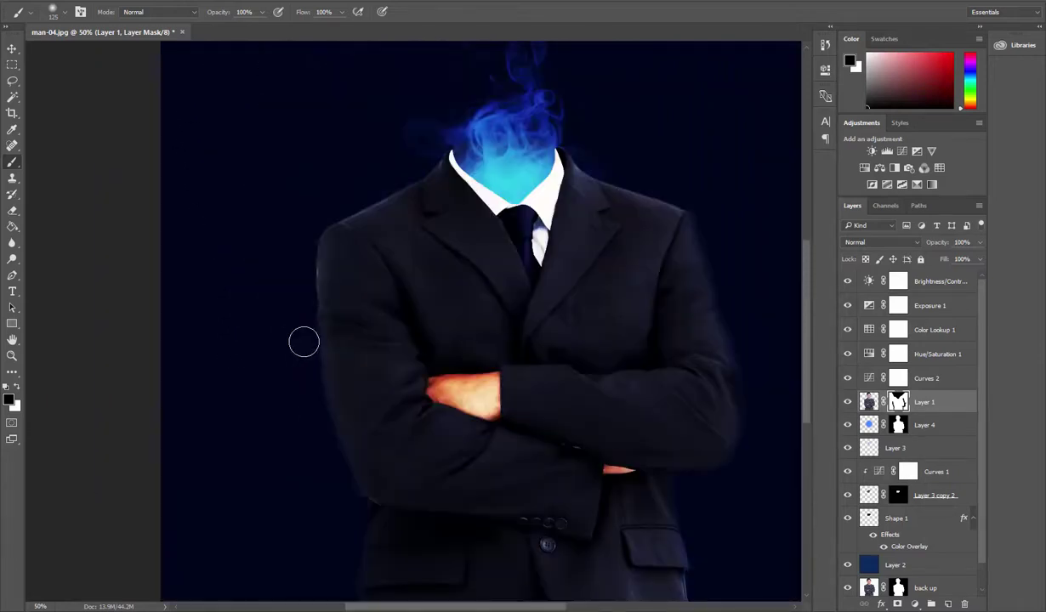
pyautogui.hotkey('ctrl', '0')
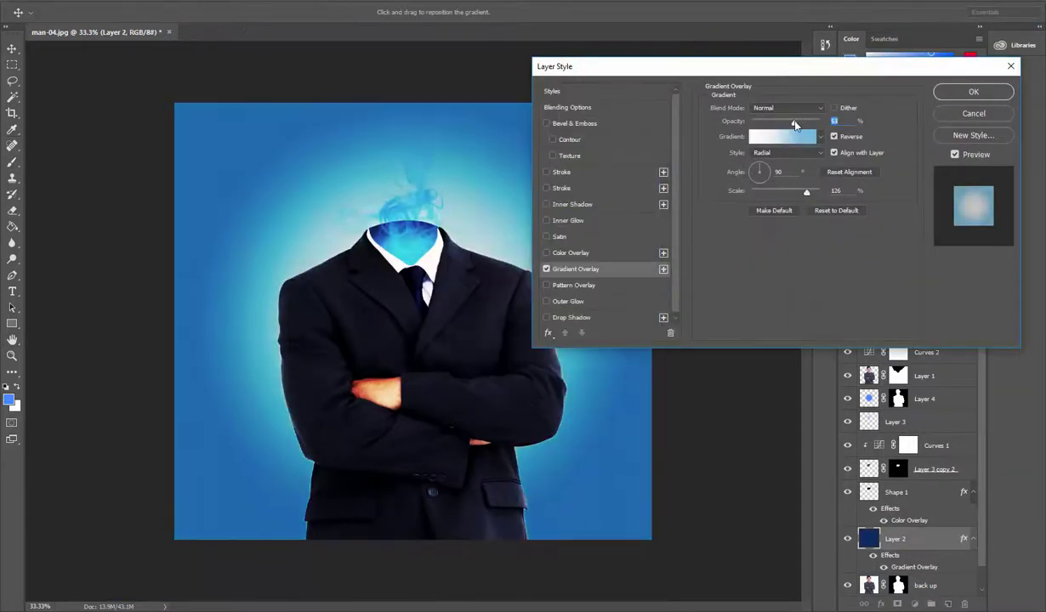
# - Switch the background Gradient Overlay to a new gradient at 72% scale with lower opacity
pyautogui.click(782, 136)
pyautogui.moveTo(804, 86); pyautogui.dragTo(808, 6)
pyautogui.click(900, 13)
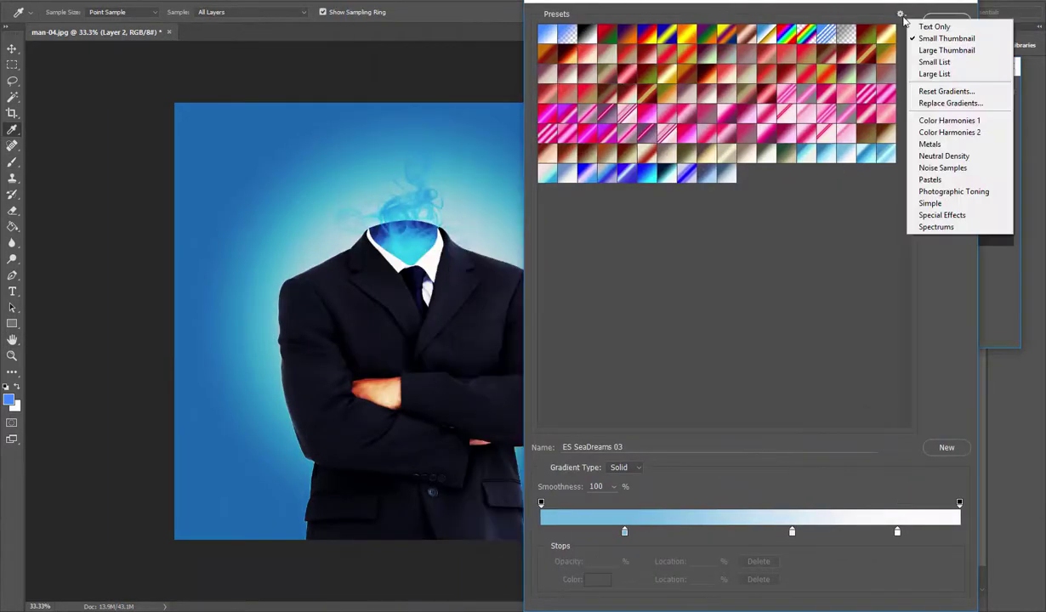
pyautogui.click(946, 21)
pyautogui.moveTo(806, 191); pyautogui.dragTo(776, 188)
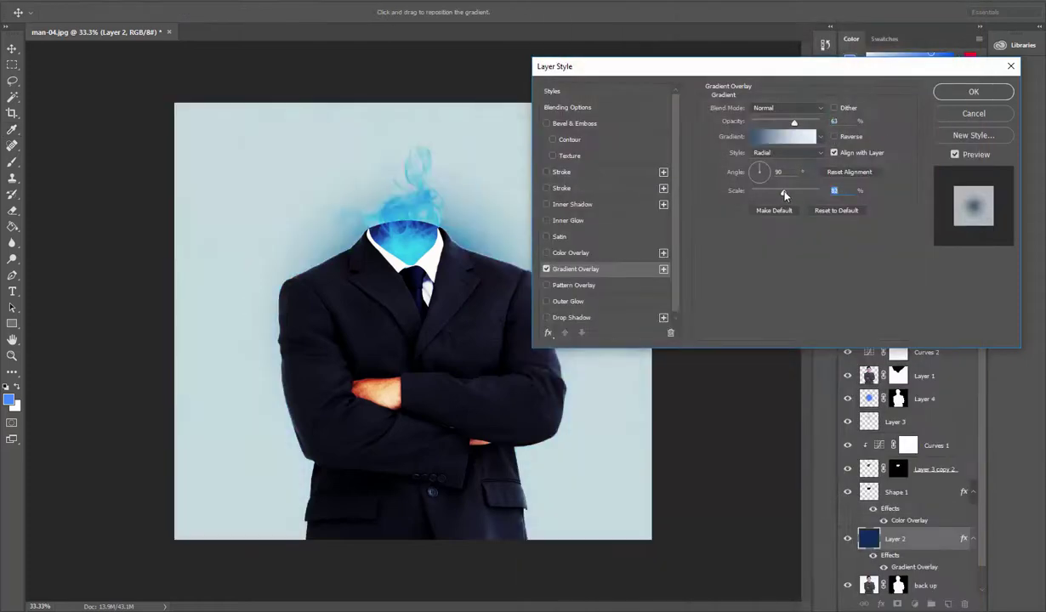
pyautogui.moveTo(768, 122); pyautogui.dragTo(795, 124)
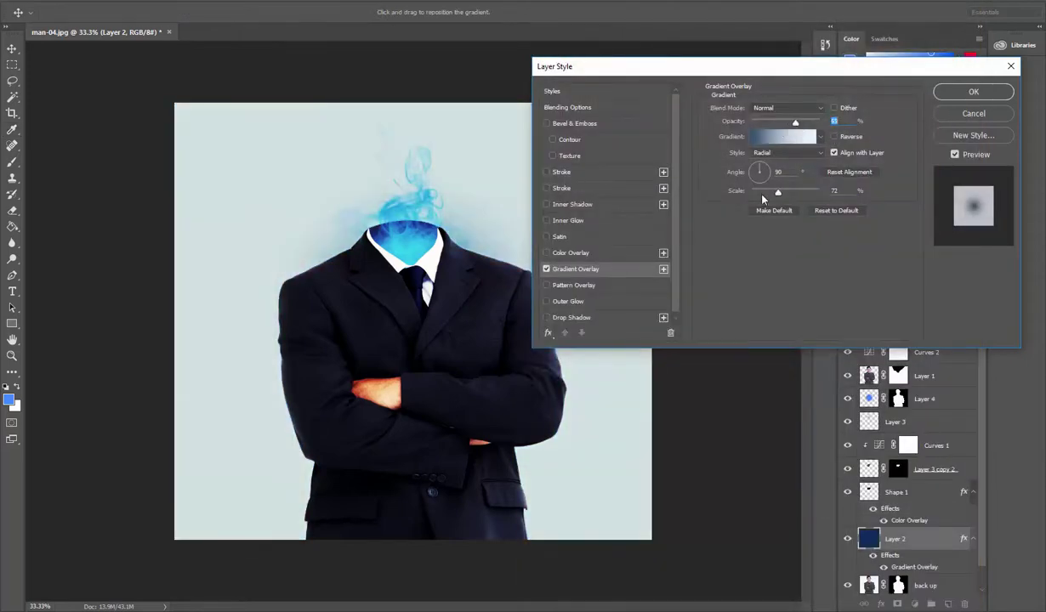
pyautogui.press('Return')
pyautogui.click(923, 376)
# - Add Layer 5 clipped to the suit layer and paint soft dark strokes beside the collar
pyautogui.hotkey('ctrl', 'shift', 'alt', 'n')
pyautogui.press('b')
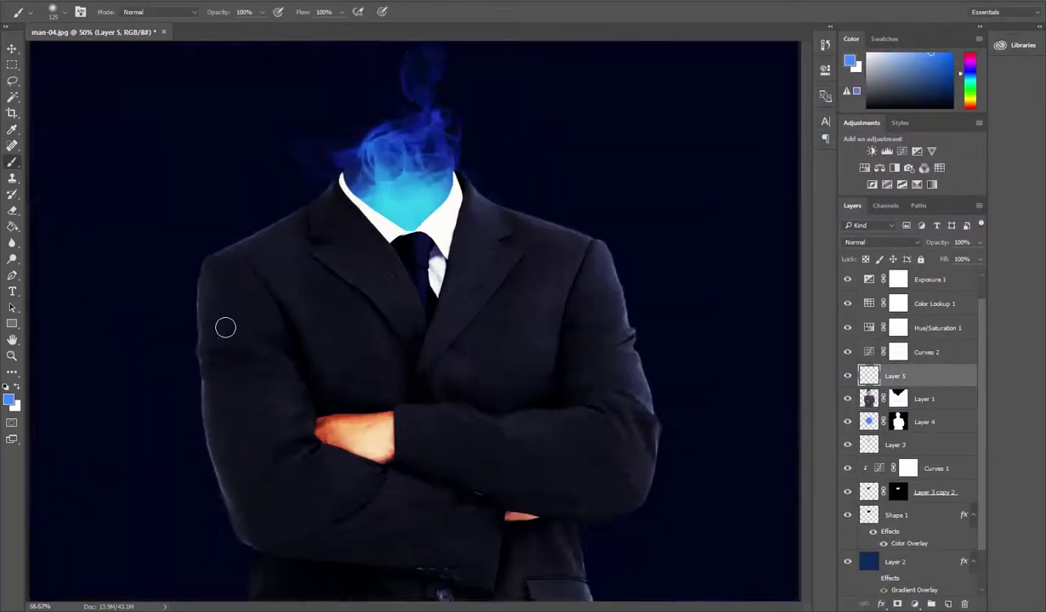
pyautogui.hotkey('ctrl', '+')
pyautogui.hotkey('ctrl', '+')
pyautogui.moveTo(482, 538); pyautogui.dragTo(423, 602)
pyautogui.keyDown('alt'); pyautogui.click(931, 384); pyautogui.keyUp('alt')
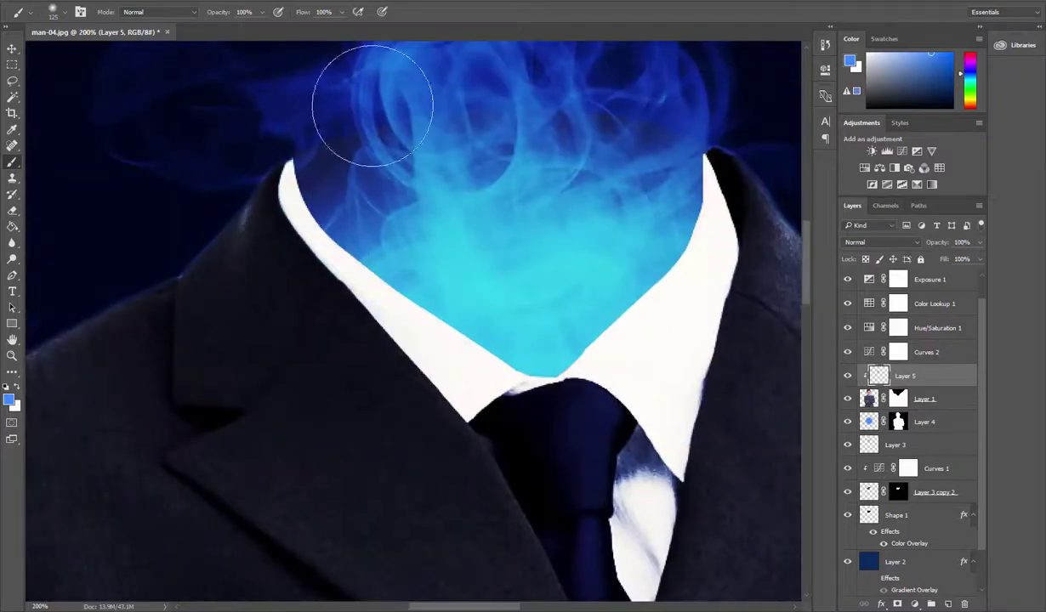
pyautogui.hotkey('shift', 'alt', 's')
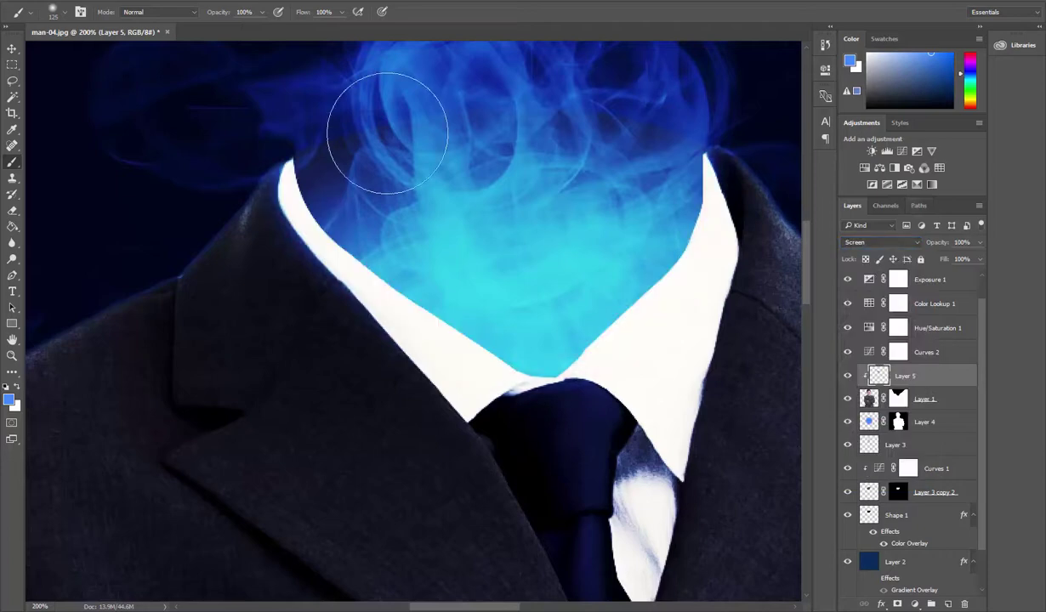
pyautogui.hotkey('shift', 'alt', 'n')
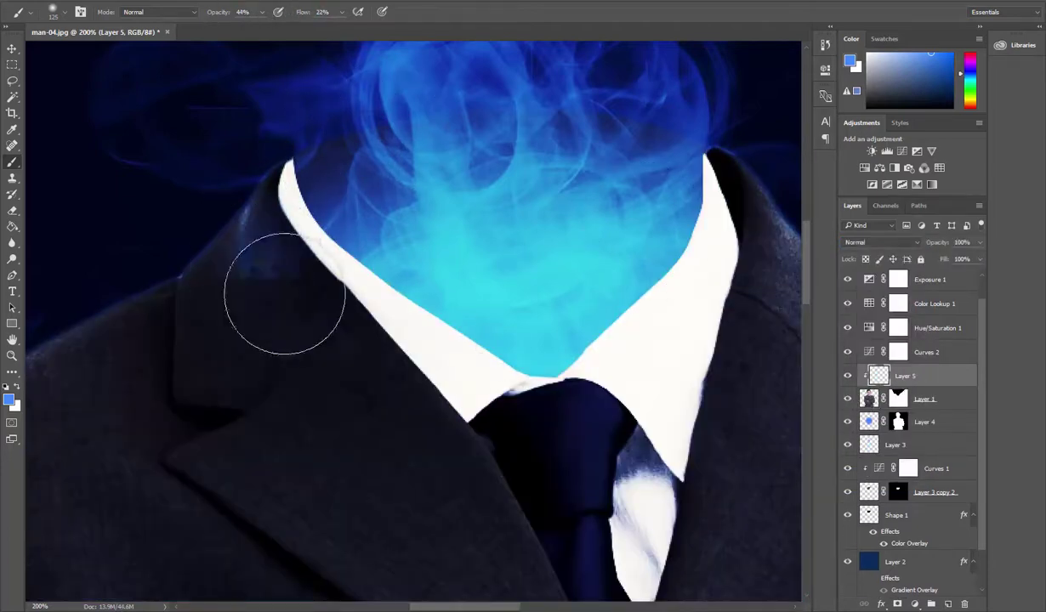
# - Begin the Shape 2 pen outline with three anchors along the collar edge
pyautogui.press('p')
pyautogui.click(286, 162)
pyautogui.click(272, 185)
pyautogui.click(284, 220)
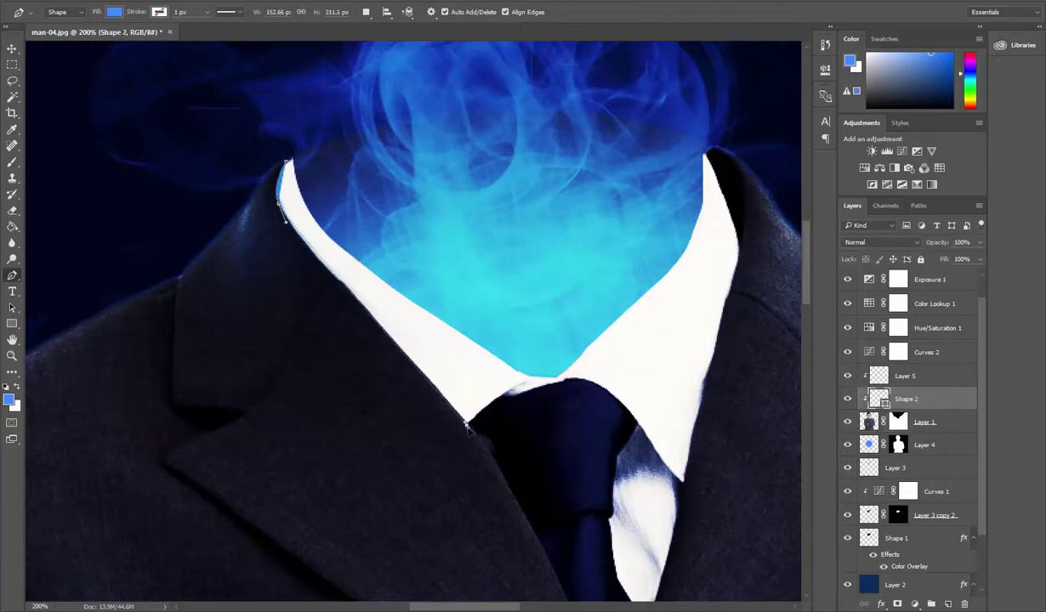
# - Extend the pen outline down the lapel and up around the shirt opening
pyautogui.scroll(-5, 467, 430)
pyautogui.scroll(3, 527, 428)
pyautogui.hscroll(2, 524, 359)
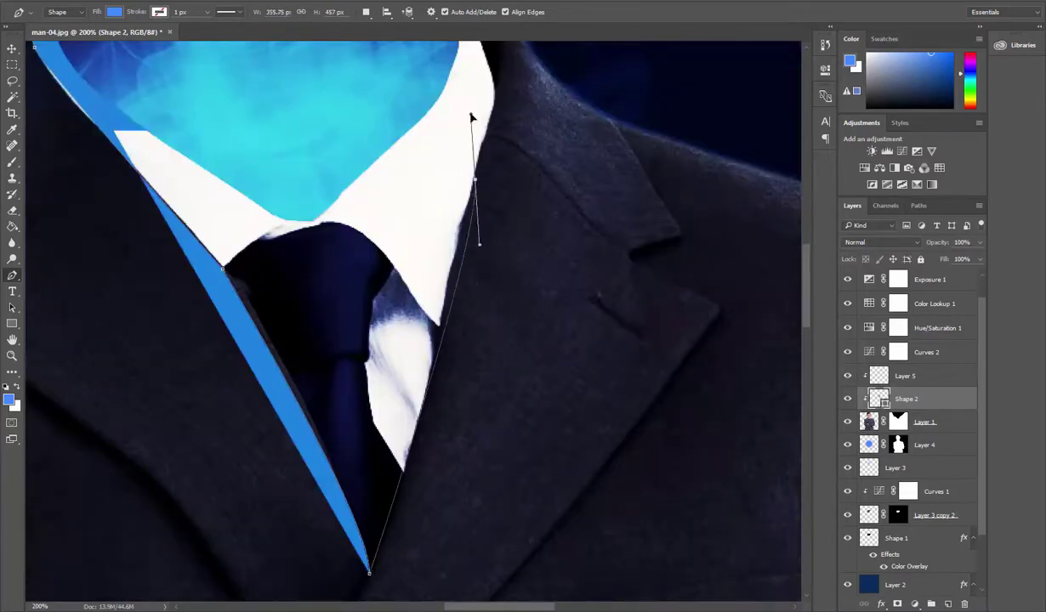
pyautogui.click(456, 261)
pyautogui.click(465, 221)
pyautogui.click(481, 148)
pyautogui.click(499, 106)
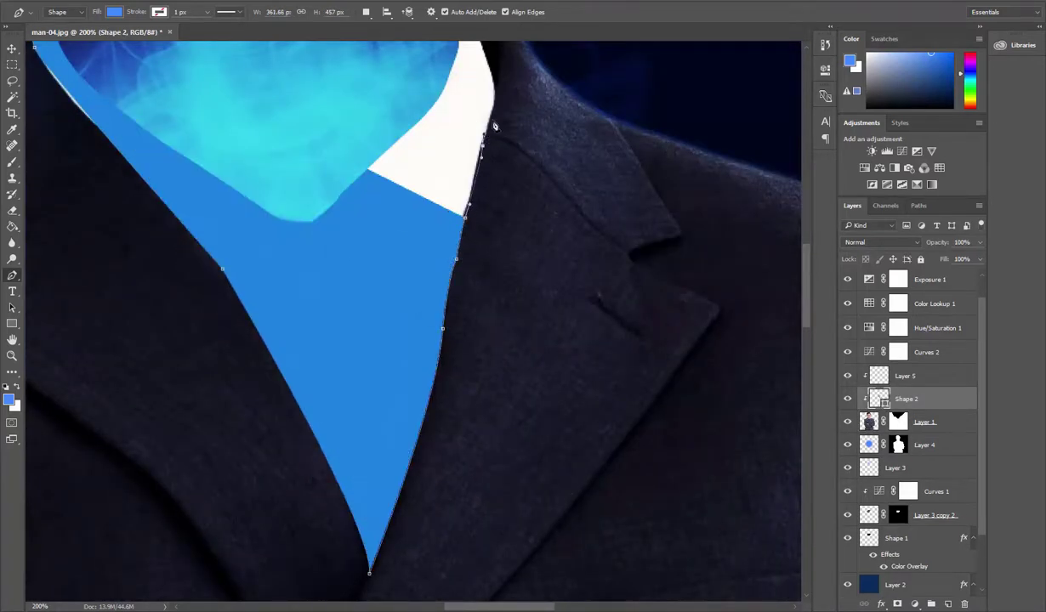
# - Close the Shape 2 outline around the collar area
pyautogui.scroll(2, 498, 93)
pyautogui.hscroll(1, 498, 94)
pyautogui.click(454, 194)
pyautogui.hscroll(-5, 466, 198)
pyautogui.rightClick(562, 300)
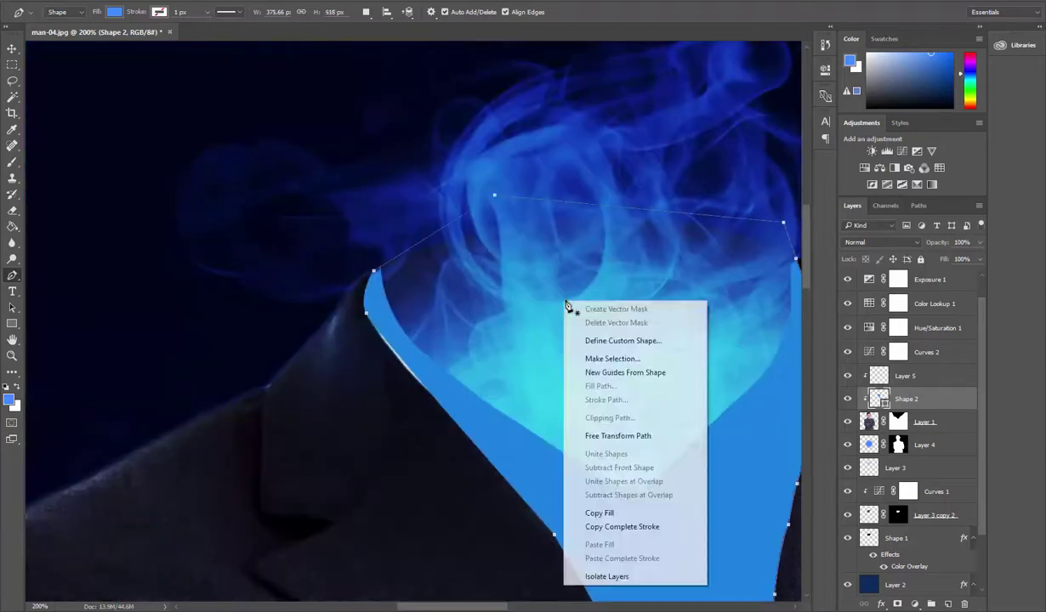
pyautogui.press('Escape')
pyautogui.hscroll(1, 470, 289)
pyautogui.moveTo(470, 289); pyautogui.dragTo(419, 263)
# - Hide Shape 2, load it as a selection, and fill Layer 1 black, then undo
pyautogui.keyDown('ctrl'); pyautogui.click(878, 399); pyautogui.keyUp('ctrl')
pyautogui.click(847, 399)
pyautogui.click(923, 422)
pyautogui.hotkey('shift', 'BackSpace')
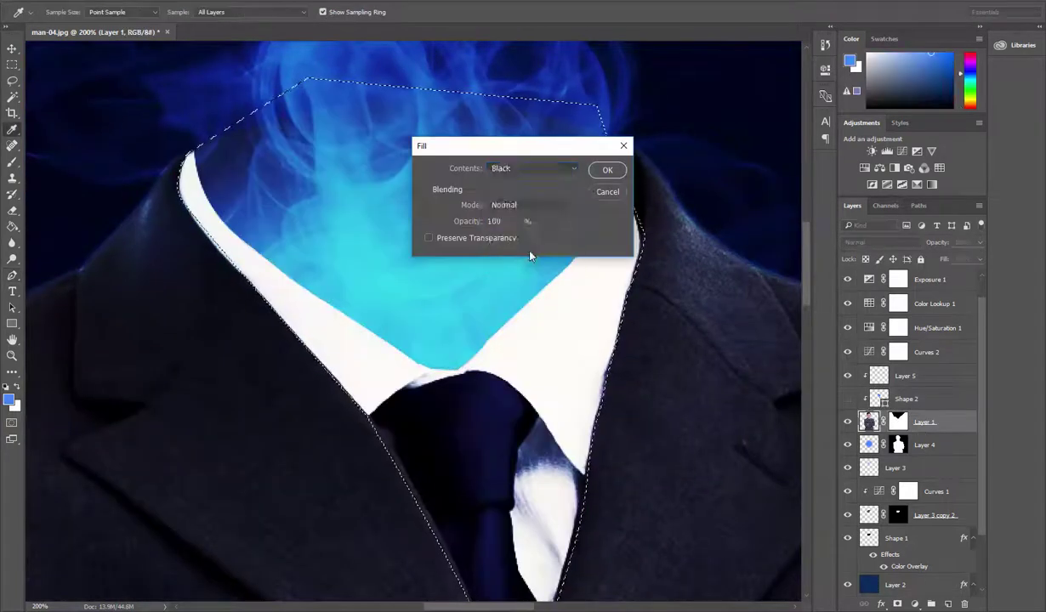
pyautogui.press('Return')
pyautogui.hotkey('ctrl', 'z')
# - Mask the collar opening out of Layer 1 and show the pale blue background again
pyautogui.click(898, 422)
pyautogui.hotkey('shift', 'BackSpace')
pyautogui.press('Return')
pyautogui.hotkey('ctrl', 'd')
pyautogui.hotkey('ctrl', '0')
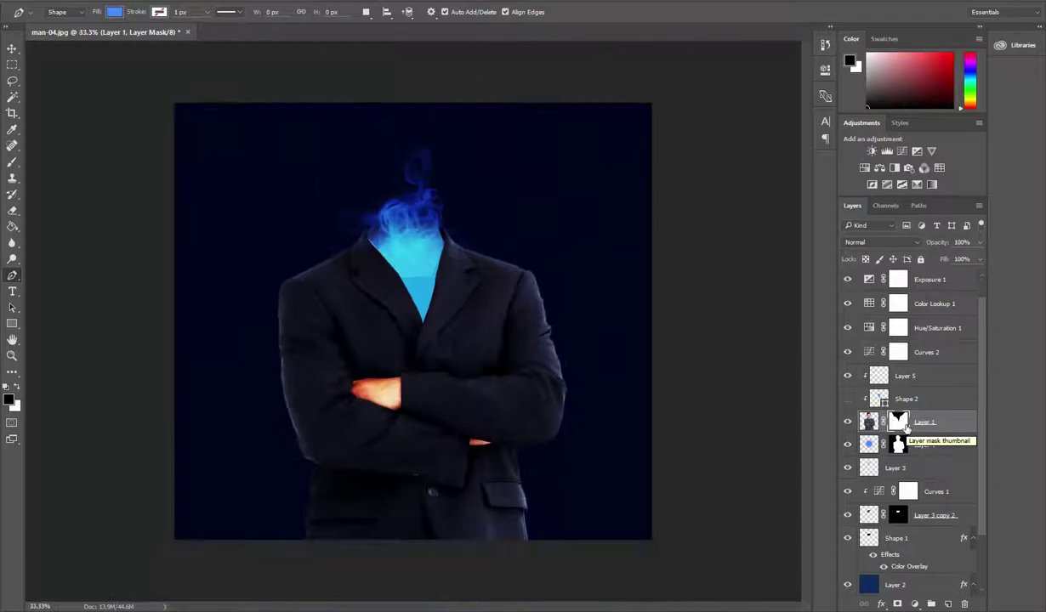
pyautogui.hotkey('ctrl', 'alt', 'z')
pyautogui.hotkey('ctrl', 'alt', 'z')
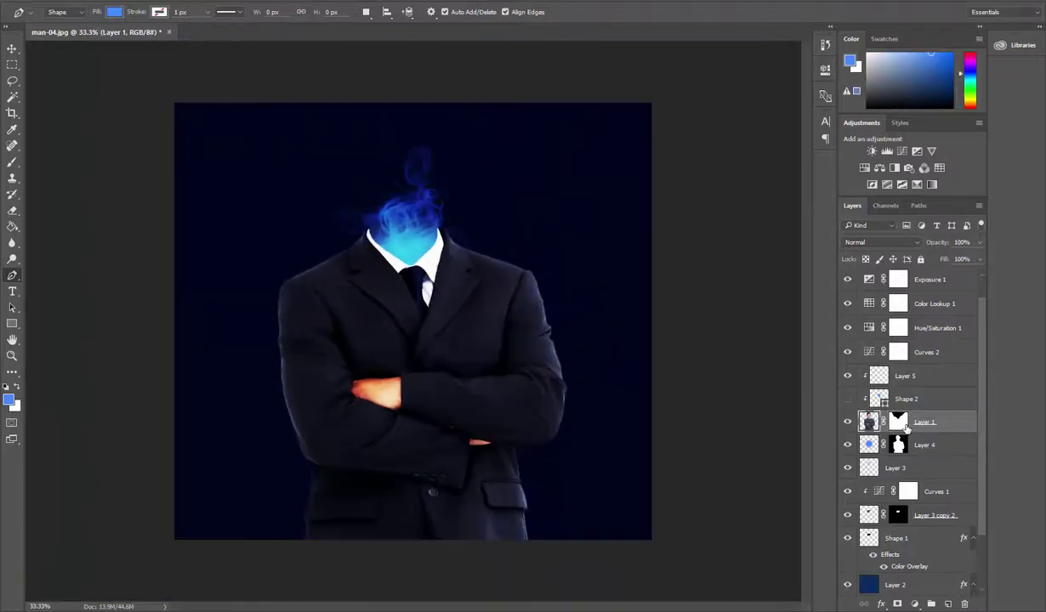
pyautogui.scroll(-3, 976, 510)
pyautogui.click(847, 542)
pyautogui.scroll(3, 216, 98)
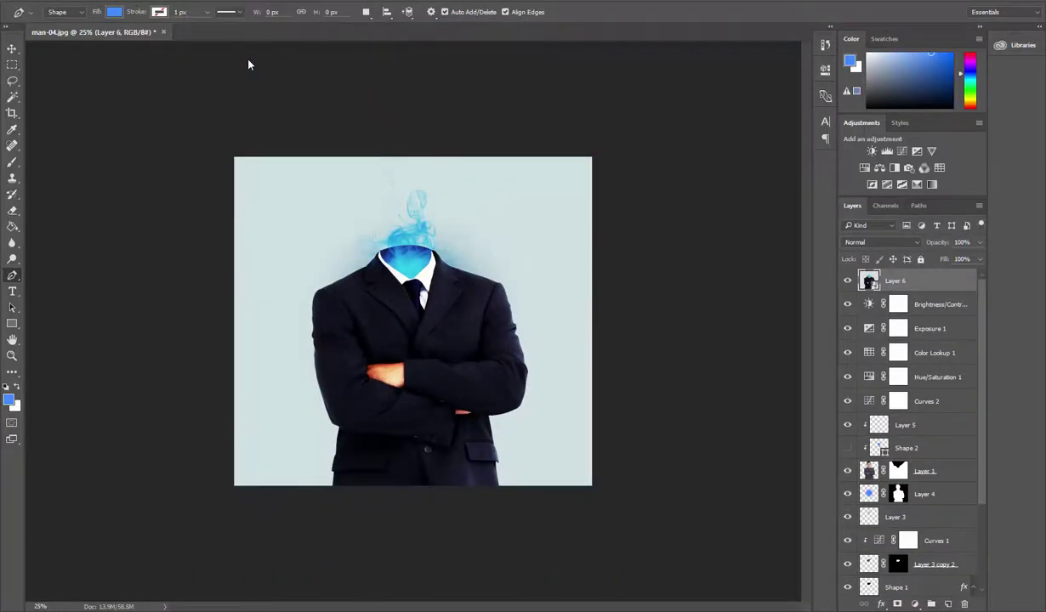
# - Apply a Camera Raw Filter to Layer 6: exposure -0.35, contrast +75, lifted shadows and blacks
pyautogui.hotkey('ctrl', 'shift', 'a')
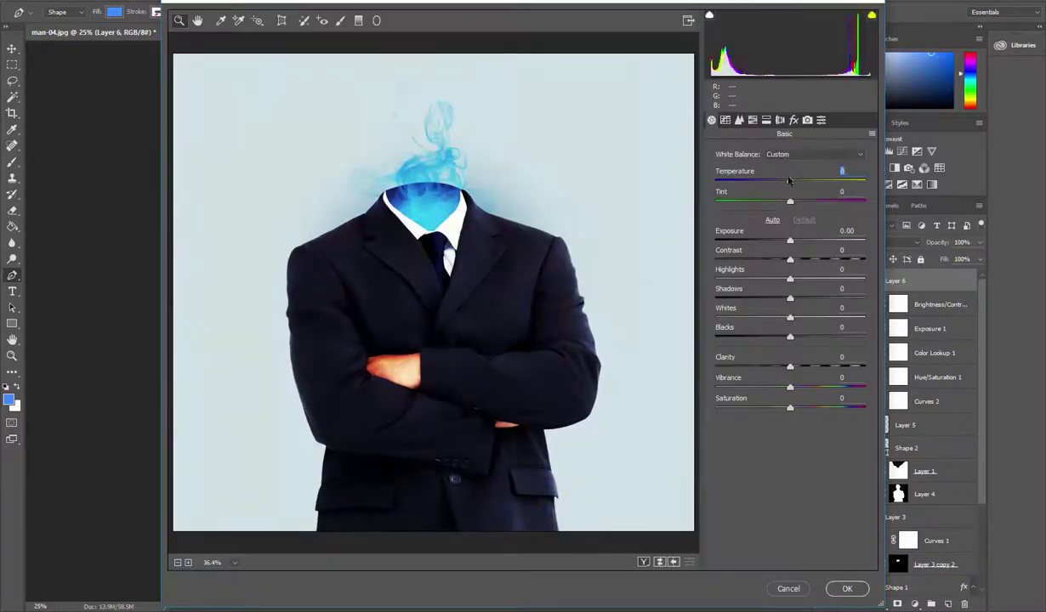
pyautogui.moveTo(790, 241); pyautogui.dragTo(846, 260)
pyautogui.moveTo(790, 279); pyautogui.dragTo(833, 299)
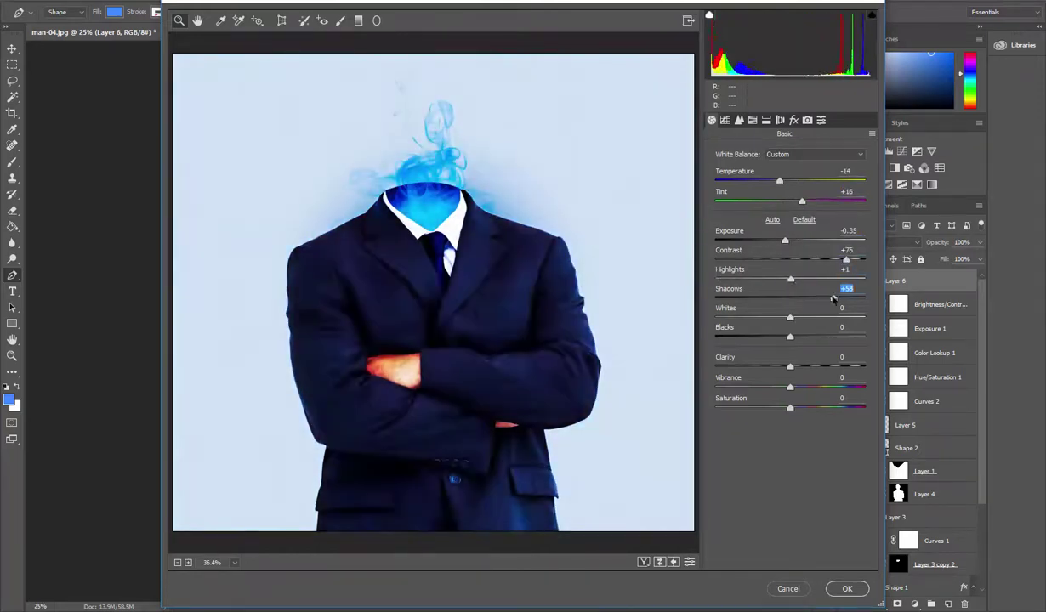
pyautogui.moveTo(813, 337); pyautogui.dragTo(823, 337)
pyautogui.moveTo(790, 366)
pyautogui.mouseDown()
pyautogui.moveTo(775, 369)
pyautogui.moveTo(798, 388)
pyautogui.mouseUp()
pyautogui.click(847, 589)
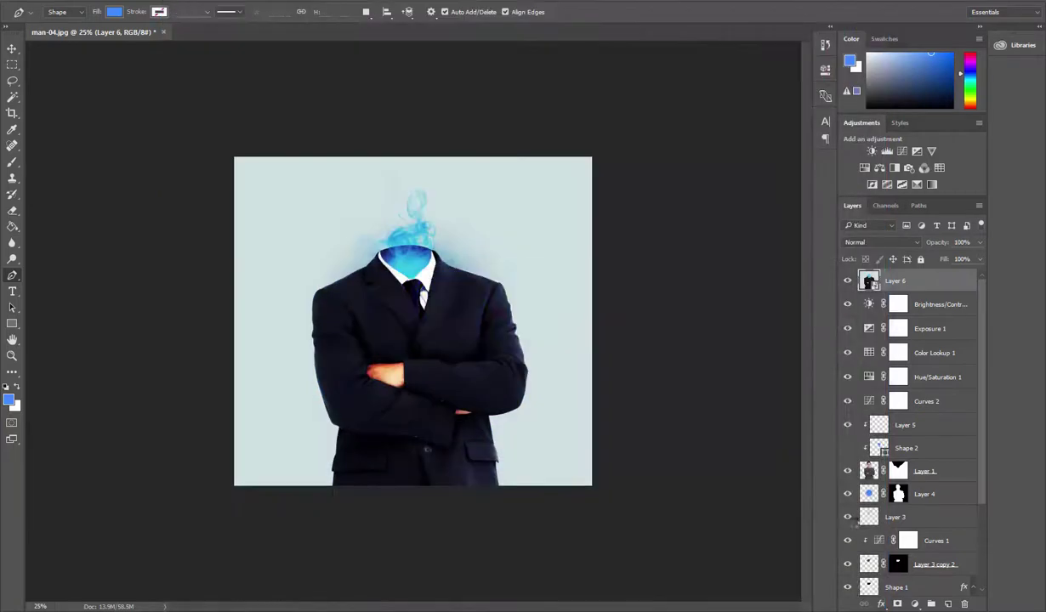
pyautogui.click(183, 1)
# - Apply High Pass at 10 px radius to the Layer 6 copy and blend it in Overlay
pyautogui.click(397, 250)
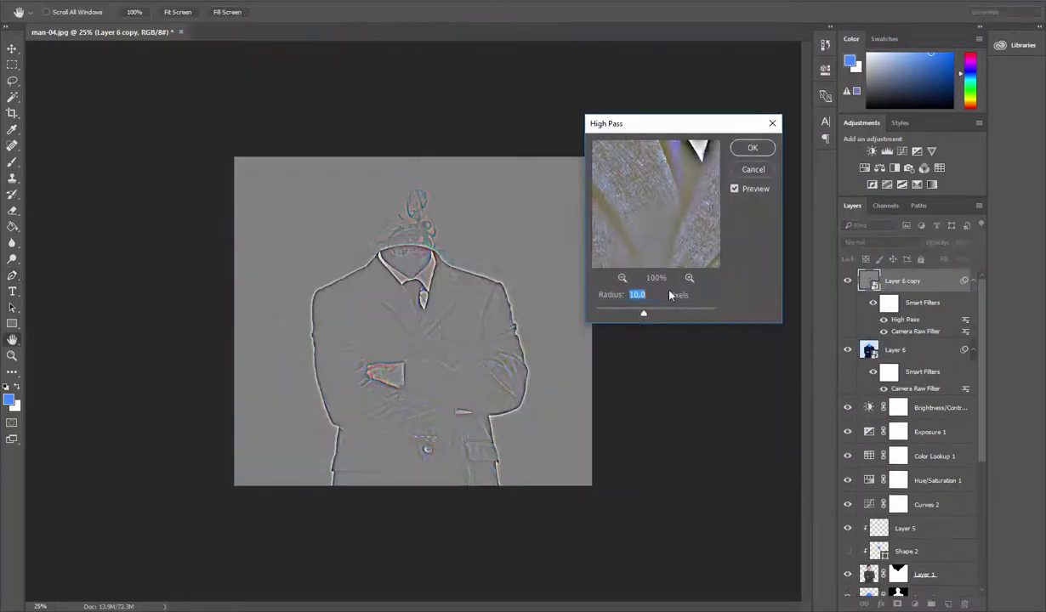
pyautogui.moveTo(645, 308)
pyautogui.mouseDown()
pyautogui.moveTo(619, 309)
pyautogui.moveTo(642, 315)
pyautogui.mouseUp()
pyautogui.click(753, 147)
pyautogui.click(880, 242)
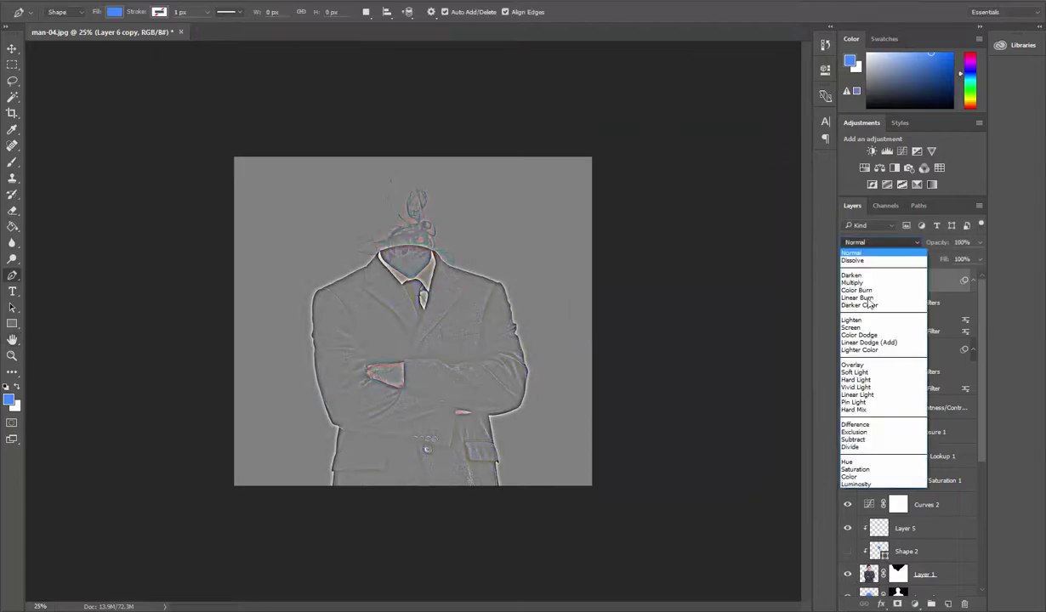
pyautogui.click(872, 369)
pyautogui.scroll(5, 437, 539)
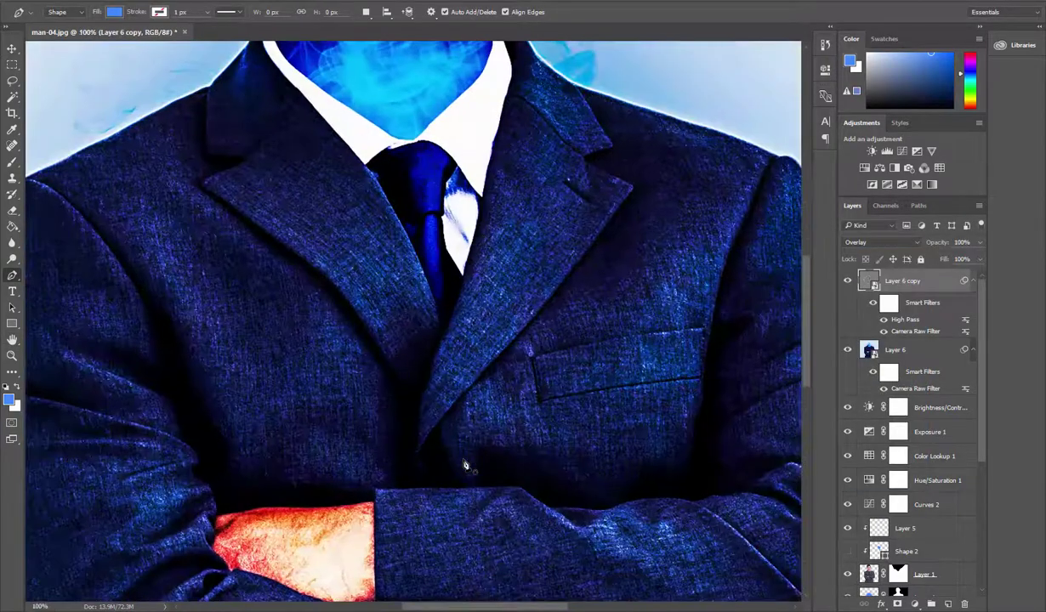
pyautogui.scroll(-4, 437, 539)
pyautogui.hotkey('ctrl', '-')
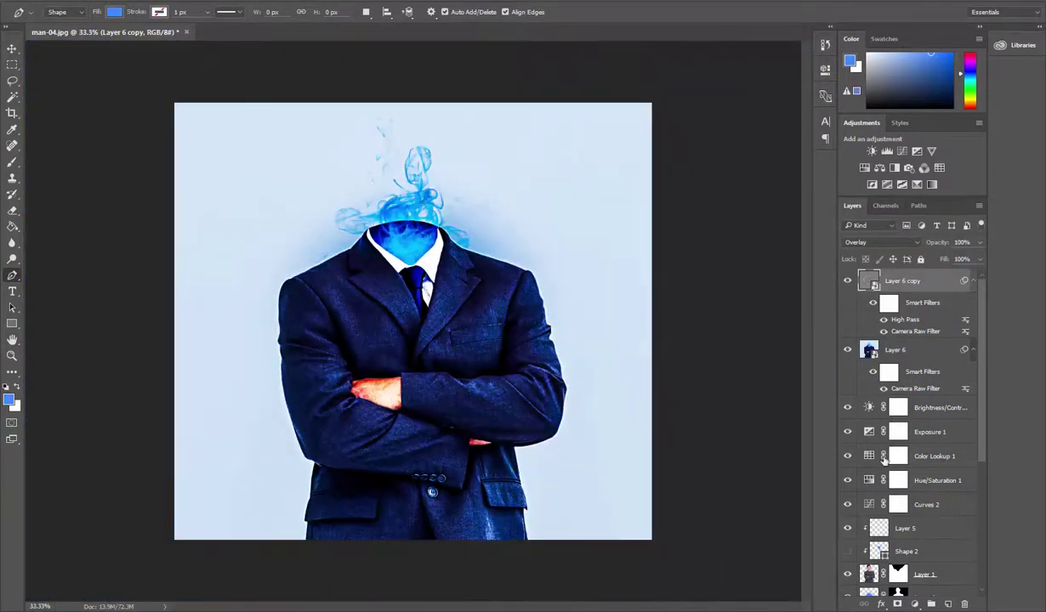
pyautogui.click(876, 243)
pyautogui.click(876, 366)
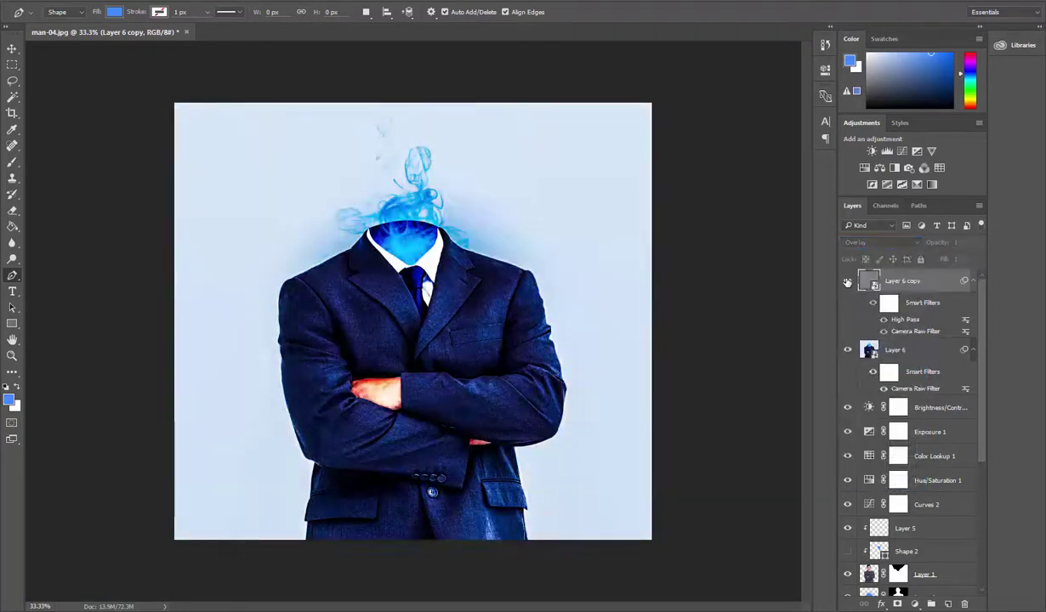
pyautogui.hotkey('alt', 't')
# - Duplicate Layer 6 to the top, apply Unsharp Mask, and blend it in Overlay
pyautogui.press('Escape')
pyautogui.hotkey('alt', '[')
pyautogui.hotkey('ctrl', 'j')
pyautogui.hotkey('ctrl', 'shift', ']')
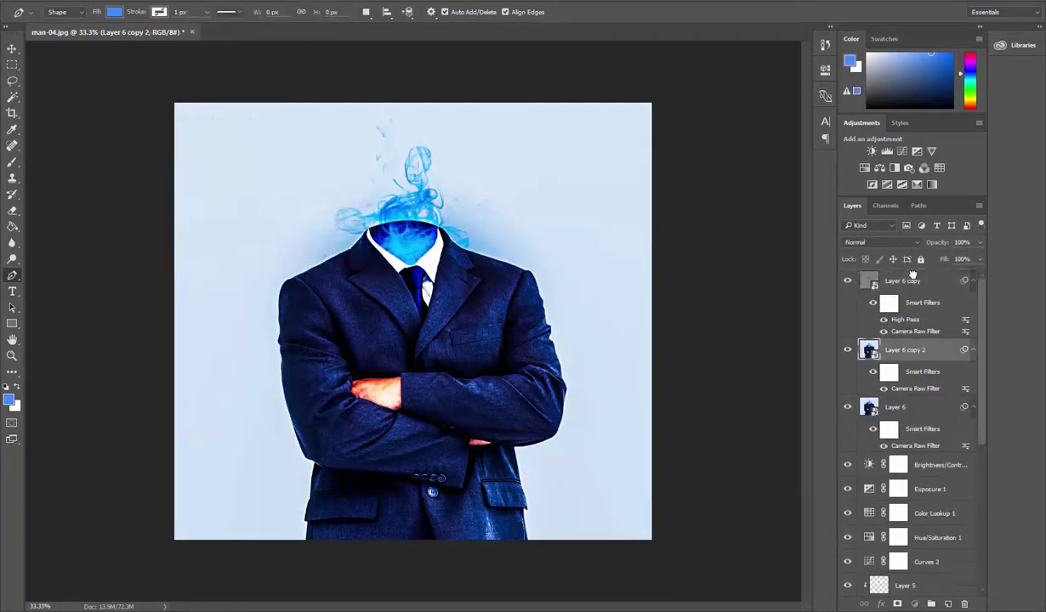
pyautogui.hotkey('alt', 't')
pyautogui.click(387, 269)
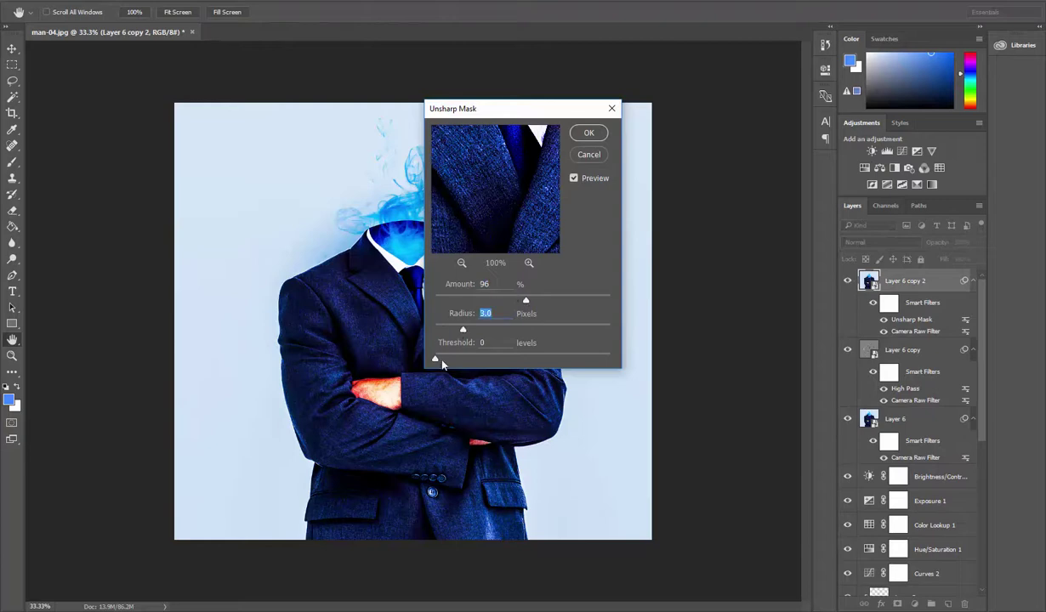
pyautogui.click(589, 132)
pyautogui.click(880, 243)
pyautogui.click(875, 367)
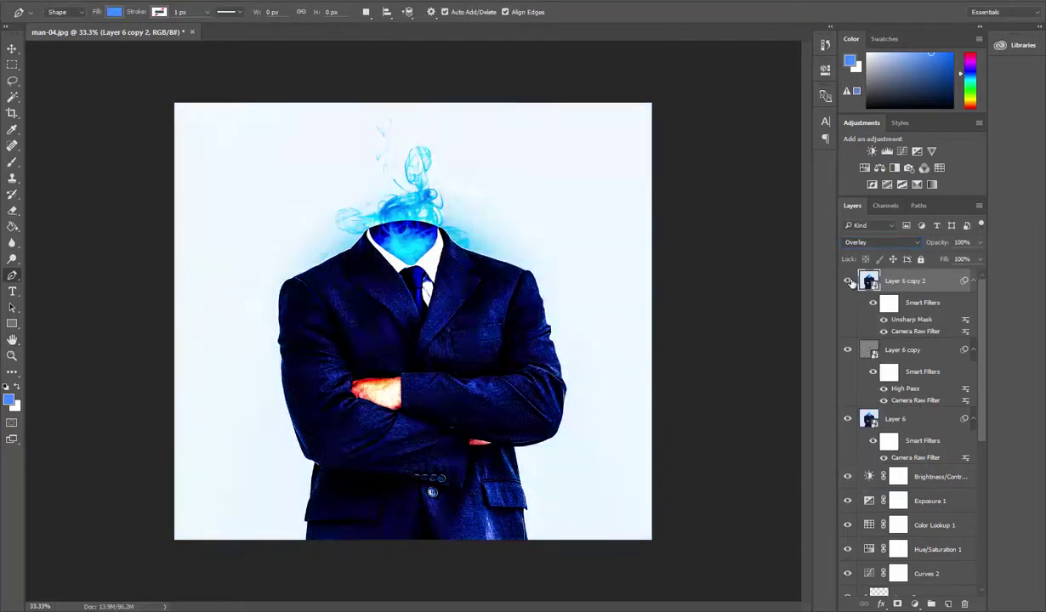